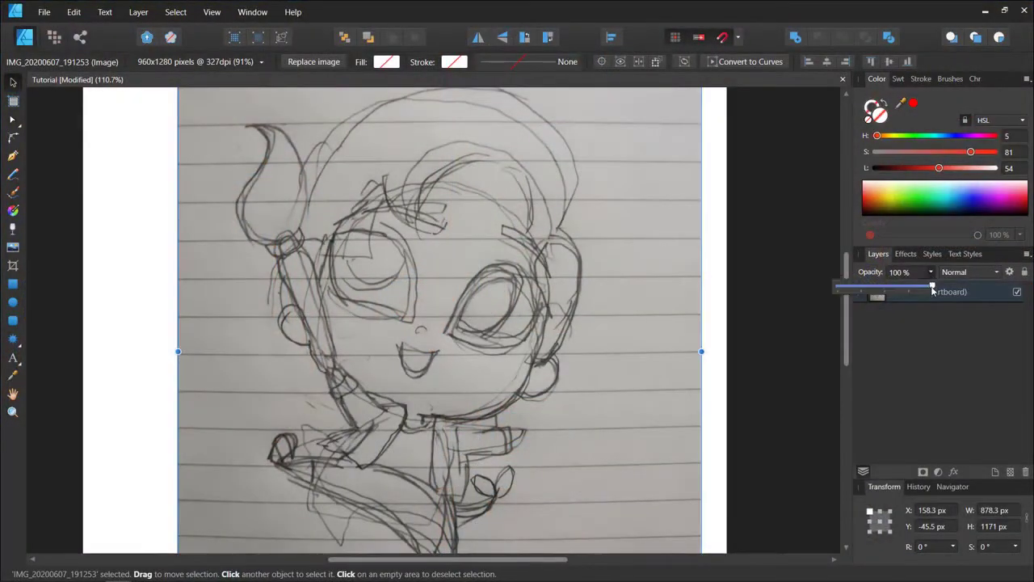
# - Lower the sketch image's opacity to 41% and deselect it
pyautogui.moveTo(932, 291); pyautogui.dragTo(873, 285)
pyautogui.click(795, 270)
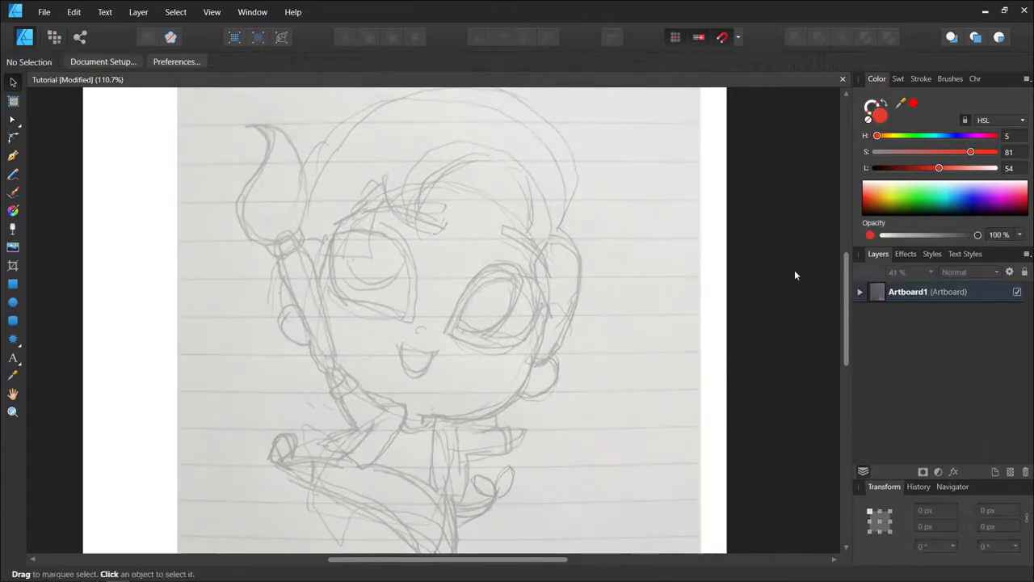
pyautogui.scroll(2, 420, 274)
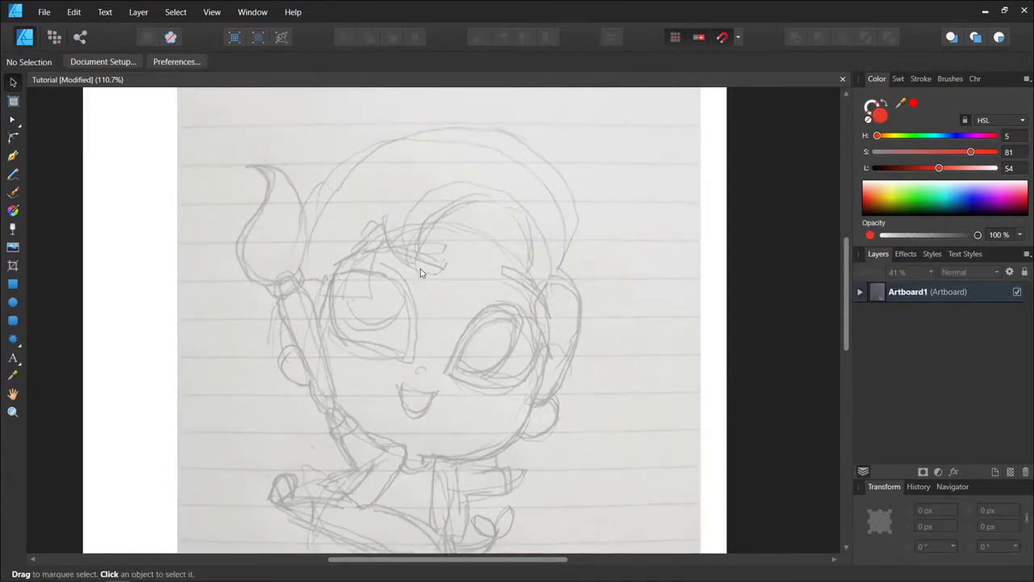
# - Trace the face outline over the sketch with the Pen tool as a closed five-node path with straight segments
pyautogui.click(13, 157)
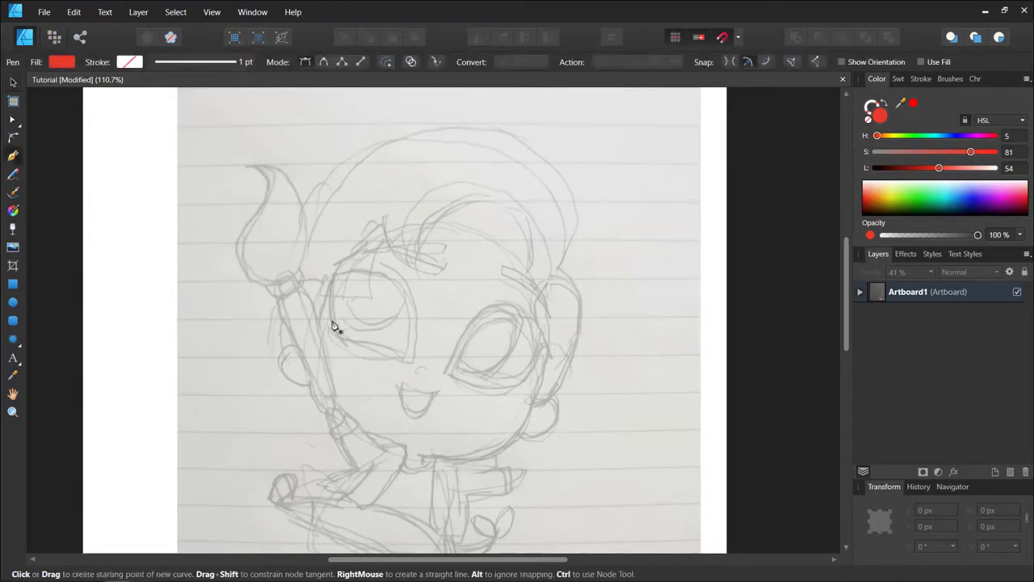
pyautogui.scroll(-2, 372, 311)
pyautogui.scroll(1, 428, 309)
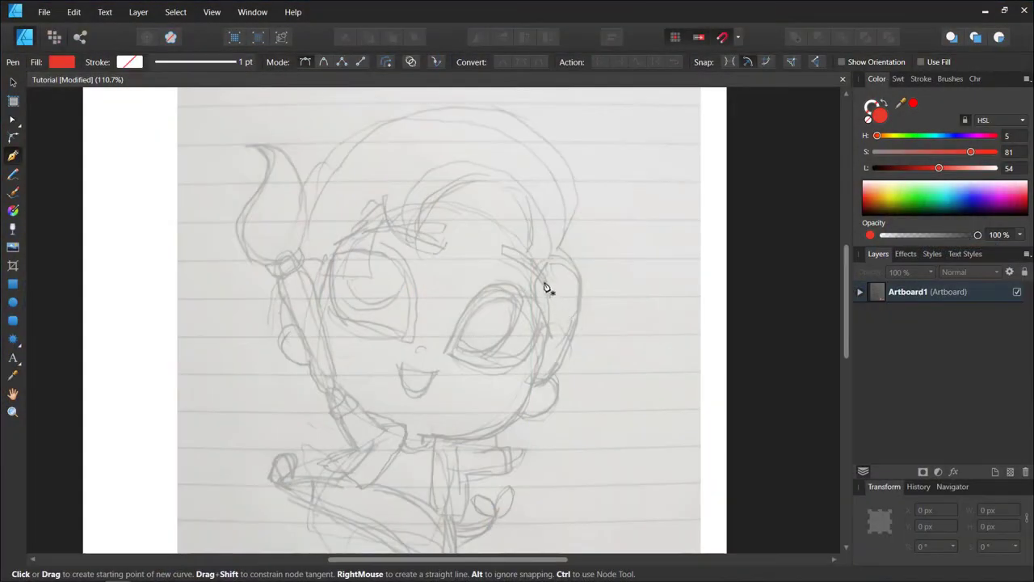
pyautogui.click(544, 282)
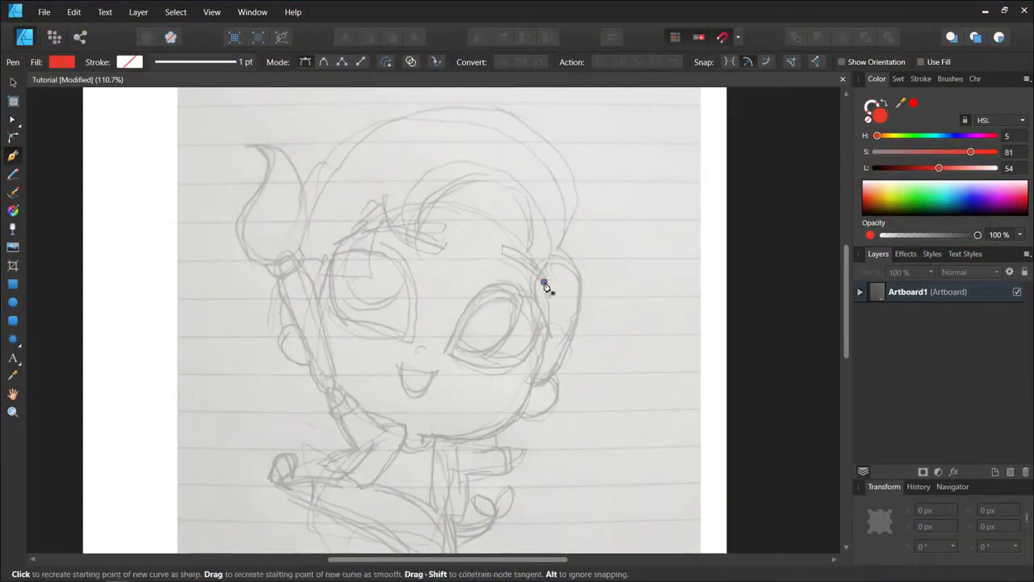
pyautogui.moveTo(454, 202); pyautogui.dragTo(405, 213)
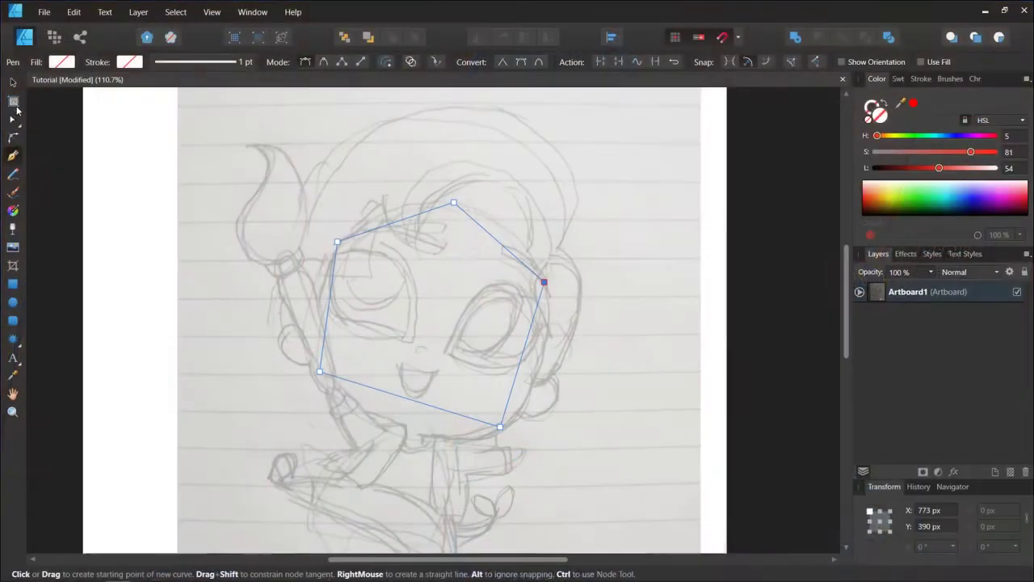
# - Select all nodes of the face path and convert them to smooth nodes
pyautogui.click(12, 121)
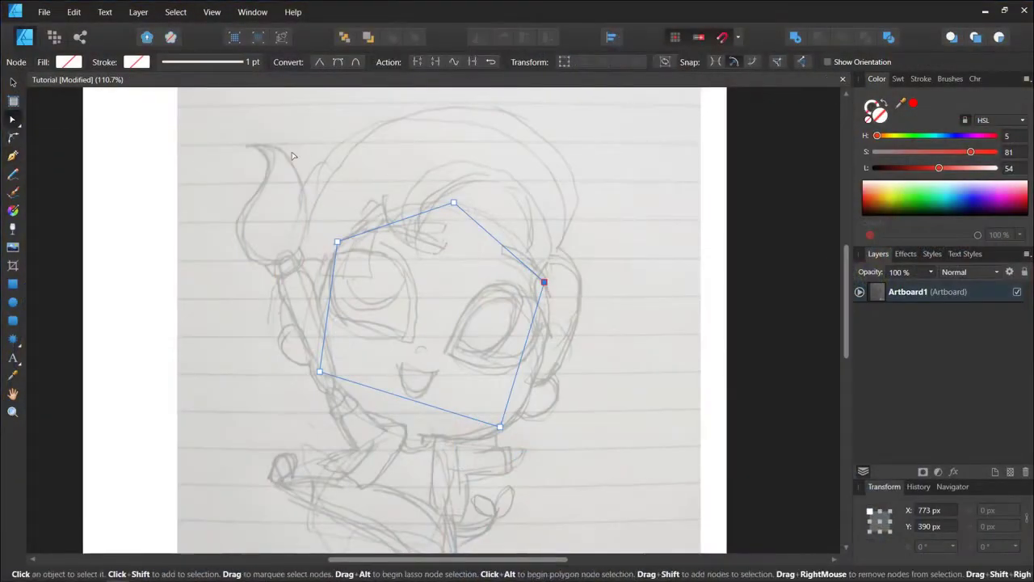
pyautogui.moveTo(282, 151); pyautogui.dragTo(483, 381)
pyautogui.moveTo(611, 481); pyautogui.dragTo(620, 486)
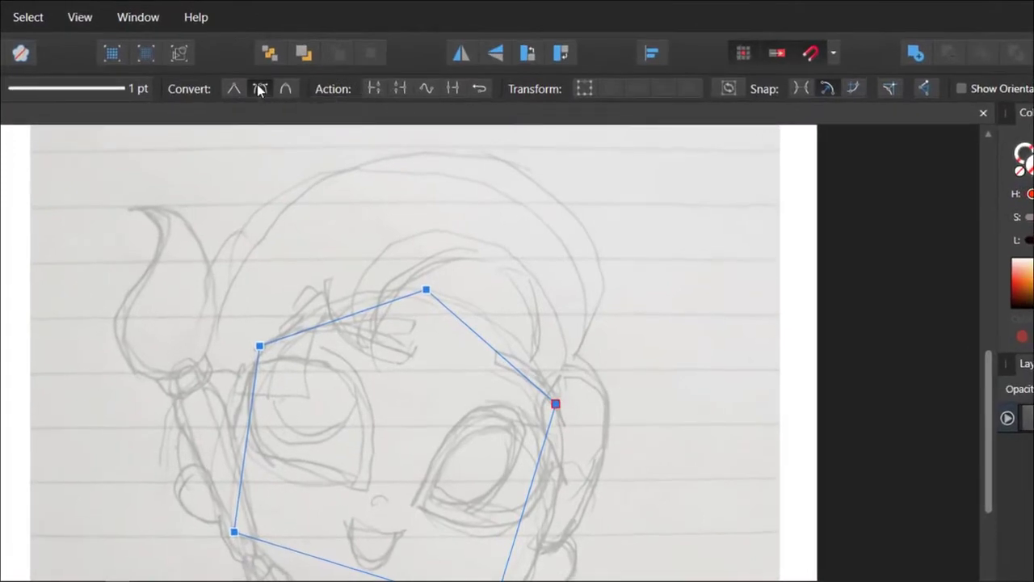
pyautogui.click(262, 88)
# - Adjust the curve handles of the two lower nodes so the face outline follows the sketched cheek and jaw
pyautogui.scroll(4, 532, 318)
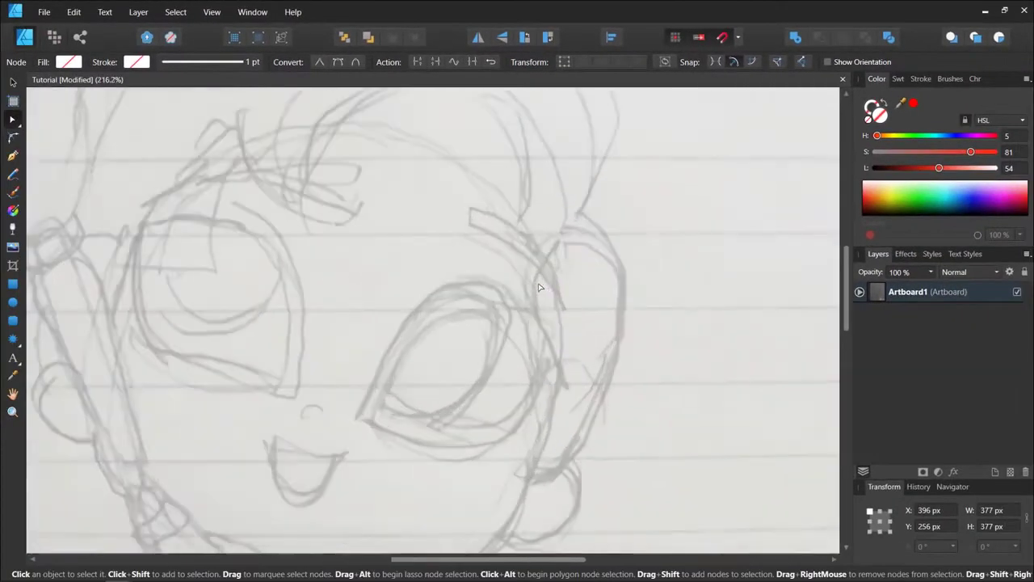
pyautogui.scroll(-5, 550, 281)
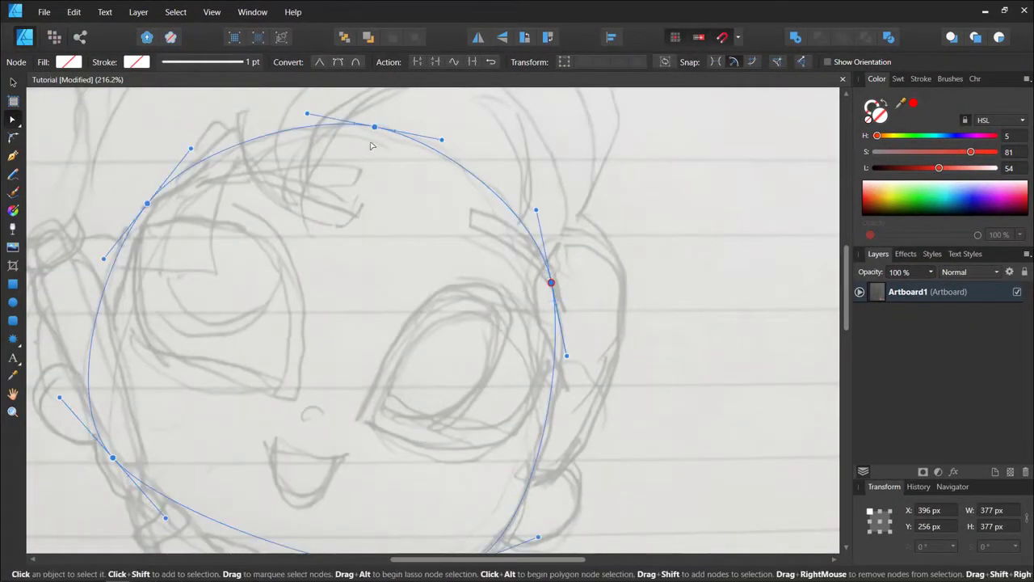
pyautogui.scroll(2, 266, 209)
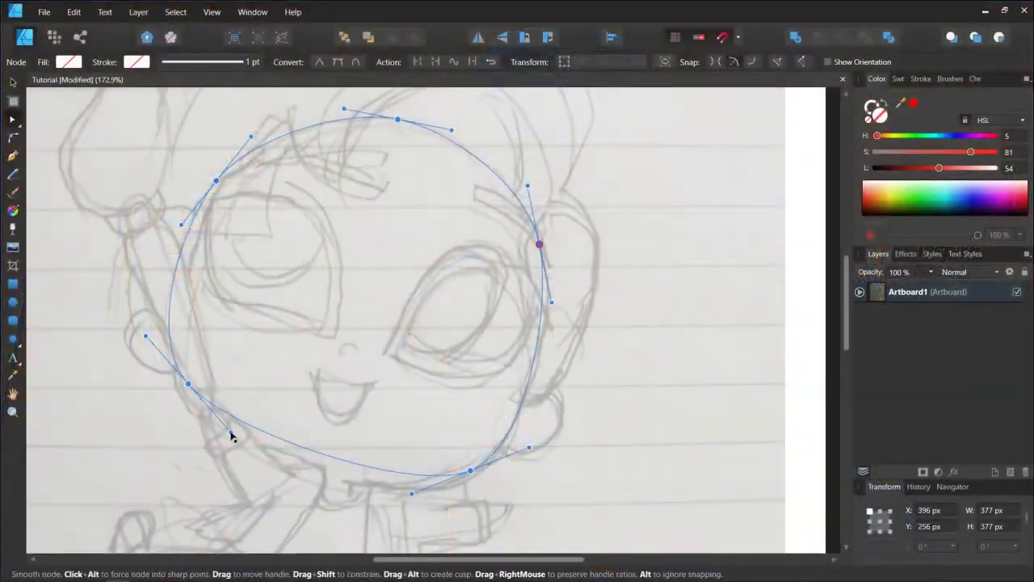
pyautogui.moveTo(231, 429); pyautogui.dragTo(247, 462)
pyautogui.moveTo(413, 497); pyautogui.dragTo(381, 501)
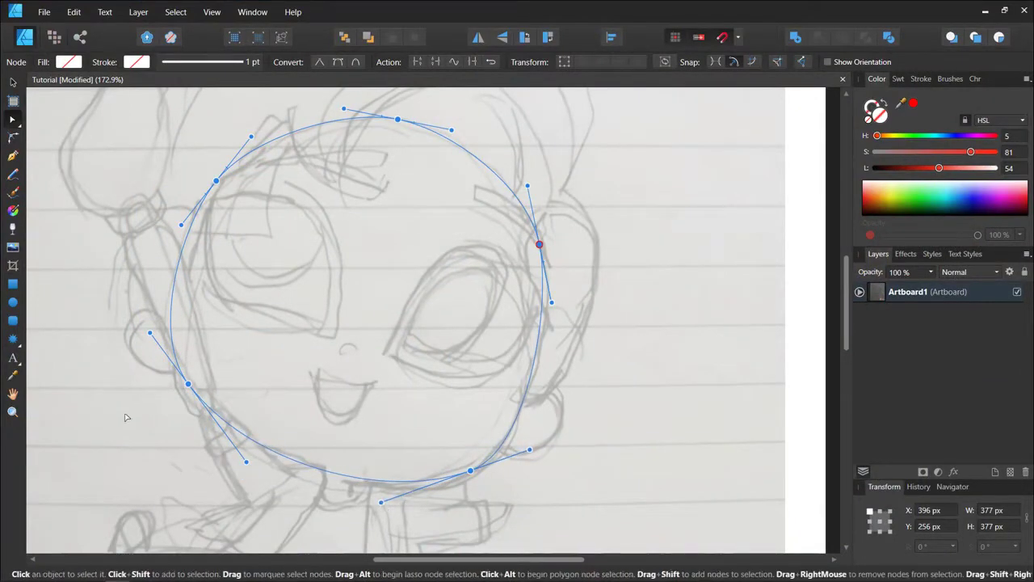
pyautogui.moveTo(149, 333)
pyautogui.mouseDown()
pyautogui.moveTo(150, 343)
pyautogui.moveTo(150, 325)
pyautogui.mouseUp()
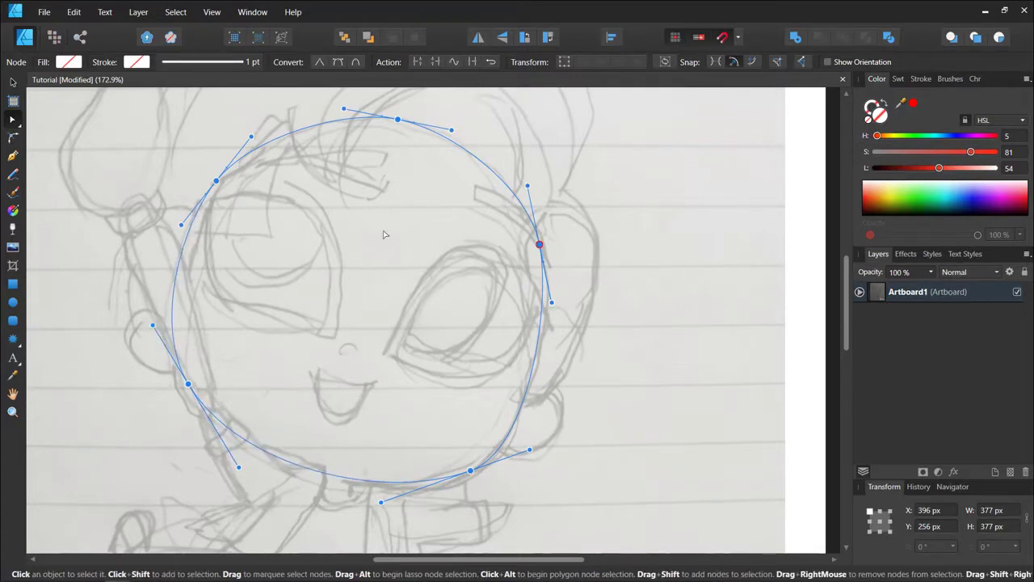
# - Fill the face curve with the light peach skin tone sampled from the colour palette beside the sketch
pyautogui.scroll(-4, 589, 336)
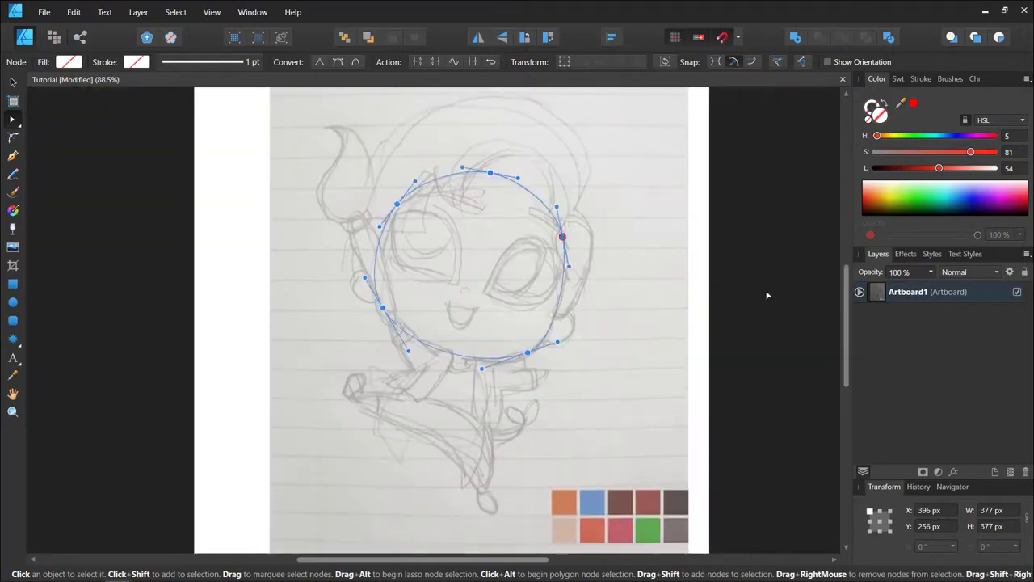
pyautogui.click(14, 82)
pyautogui.click(630, 388)
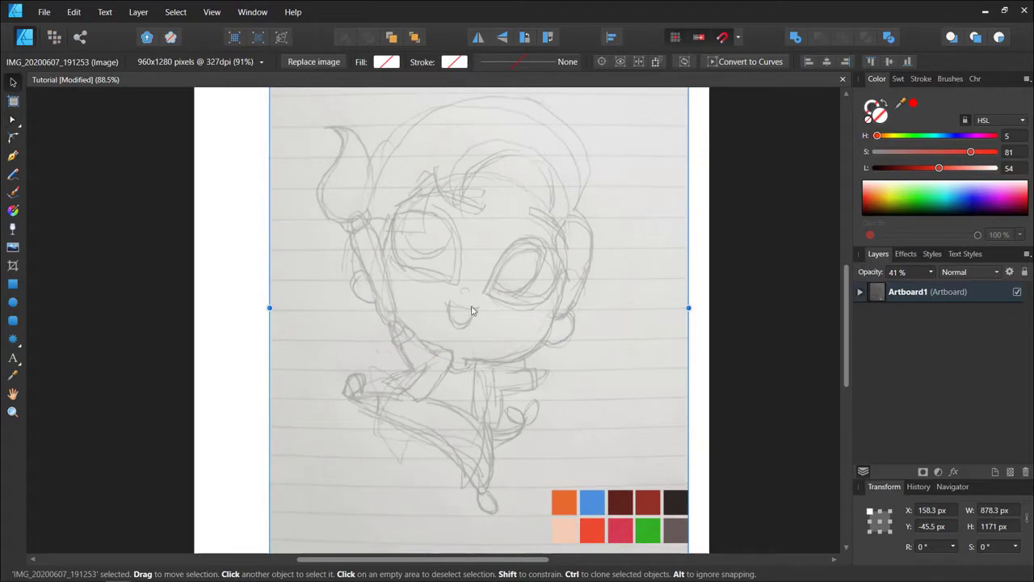
pyautogui.click(524, 356)
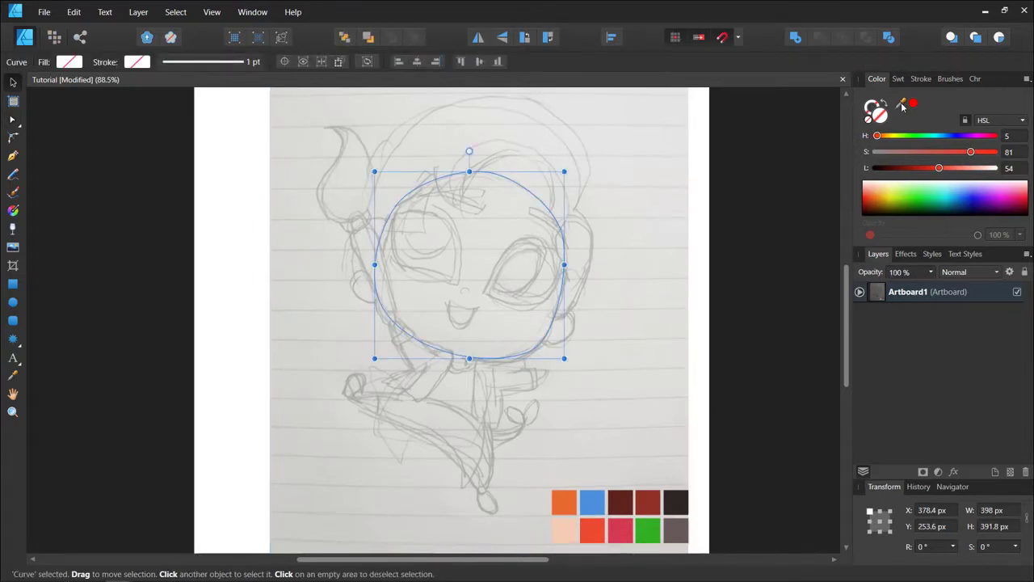
pyautogui.moveTo(903, 105); pyautogui.dragTo(562, 529)
pyautogui.click(914, 104)
# - Send the face shape to the back, behind the semi-transparent sketch
pyautogui.click(902, 79)
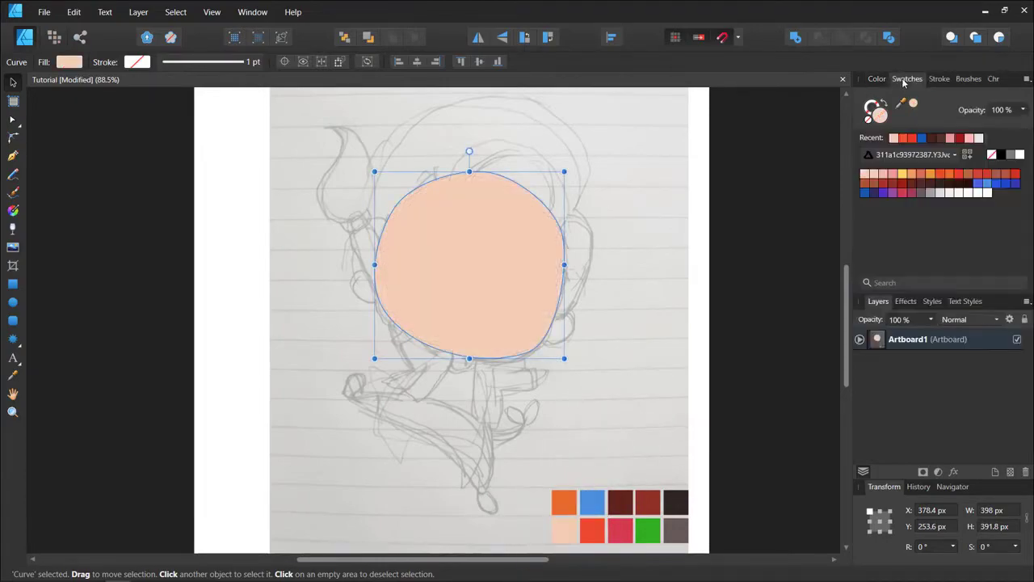
pyautogui.click(799, 159)
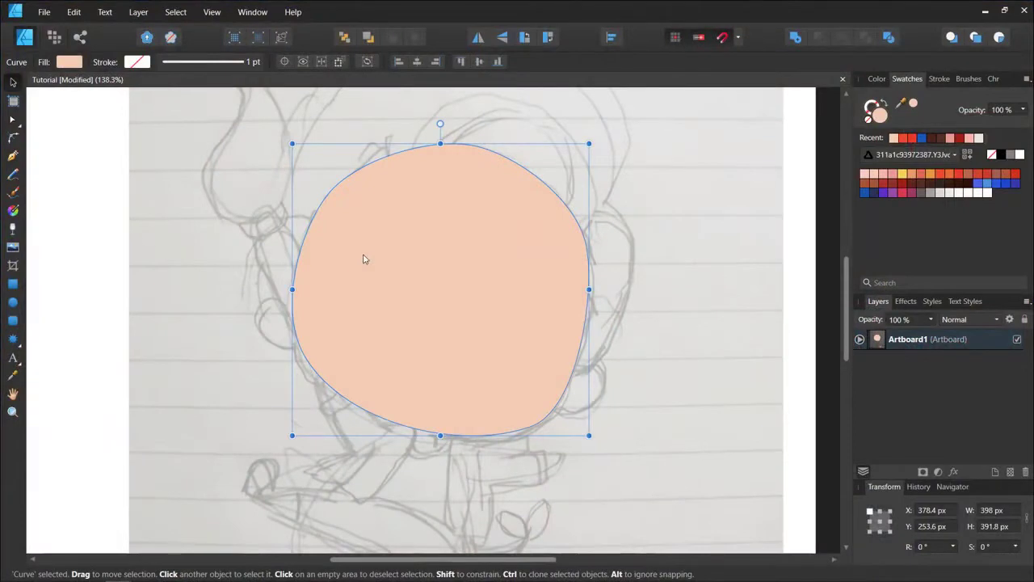
pyautogui.hotkey('ctrl', 'shift', '[')
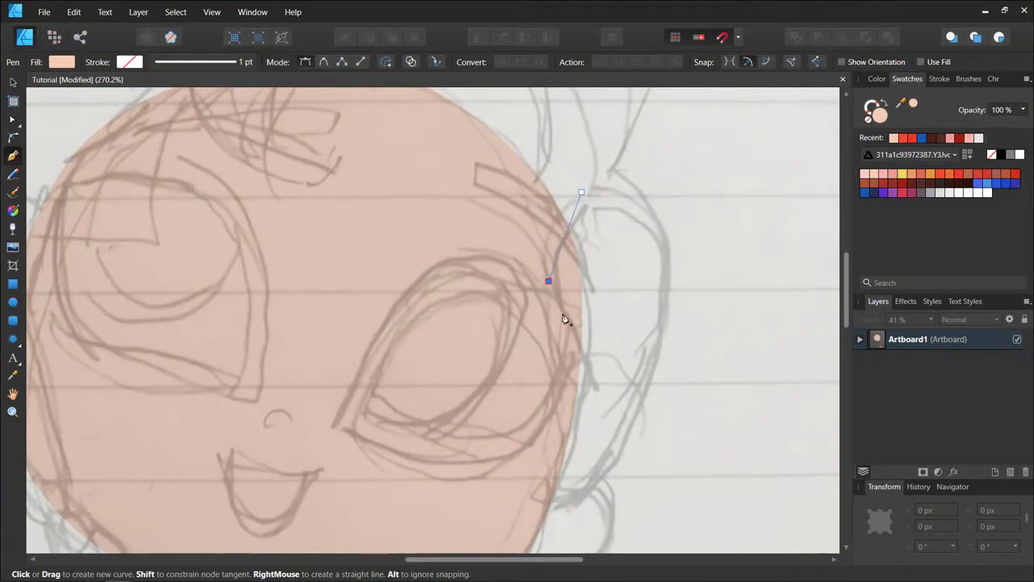
# - Trace the hair section beside the face's right edge with the Pen tool as a closed six-node straight-sided path
pyautogui.click(581, 375)
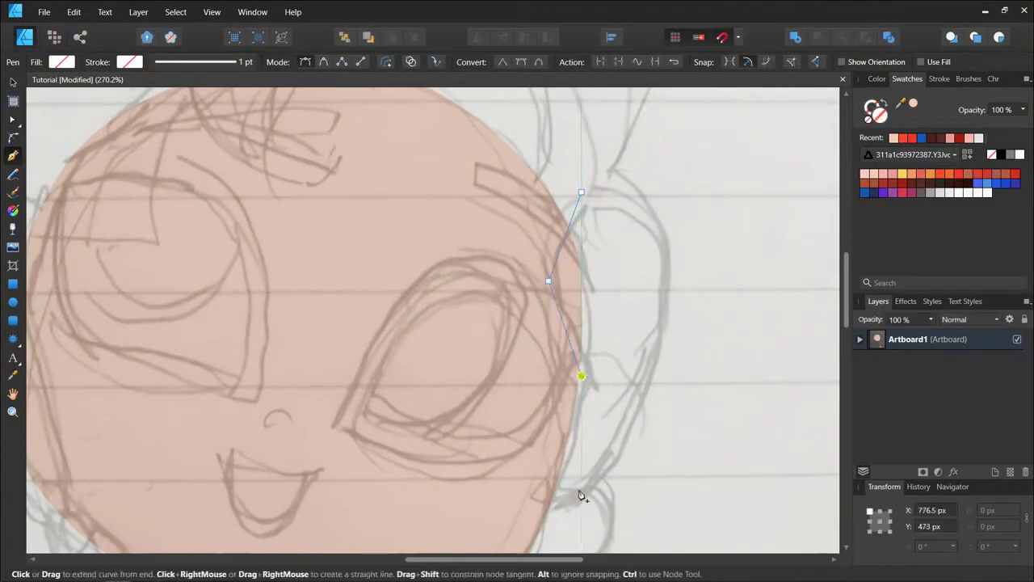
pyautogui.click(553, 505)
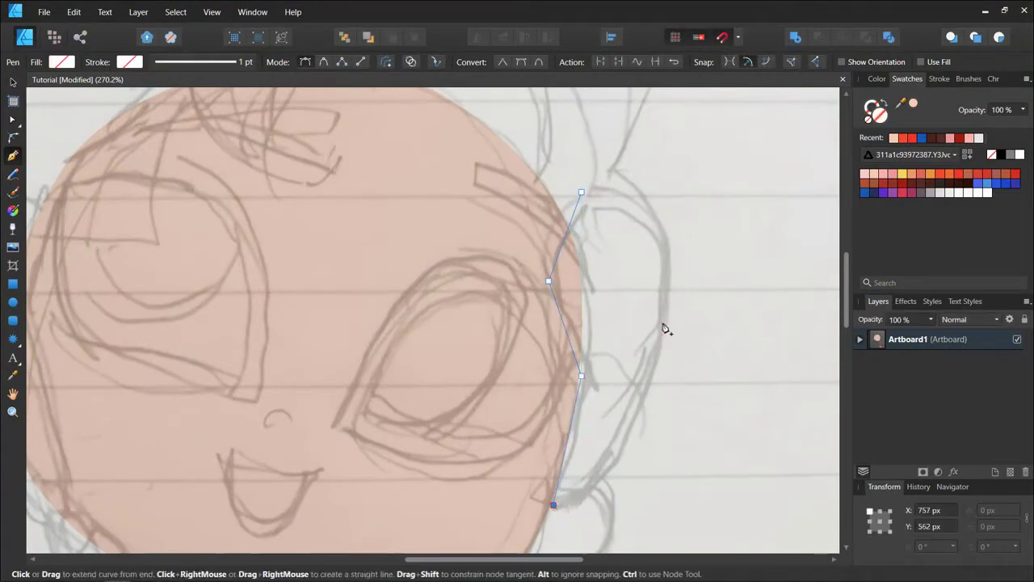
pyautogui.click(582, 194)
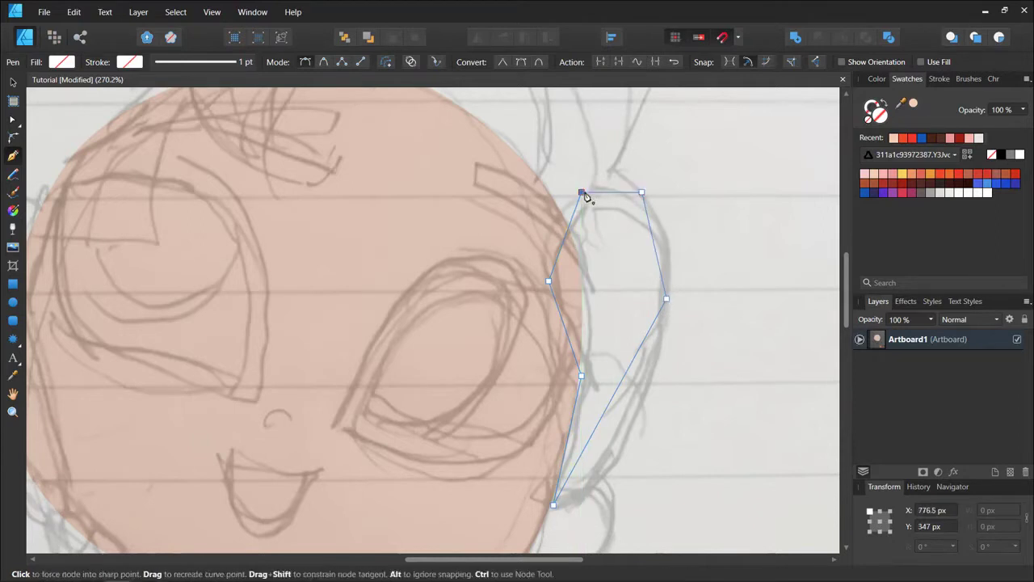
pyautogui.scroll(-1, 529, 213)
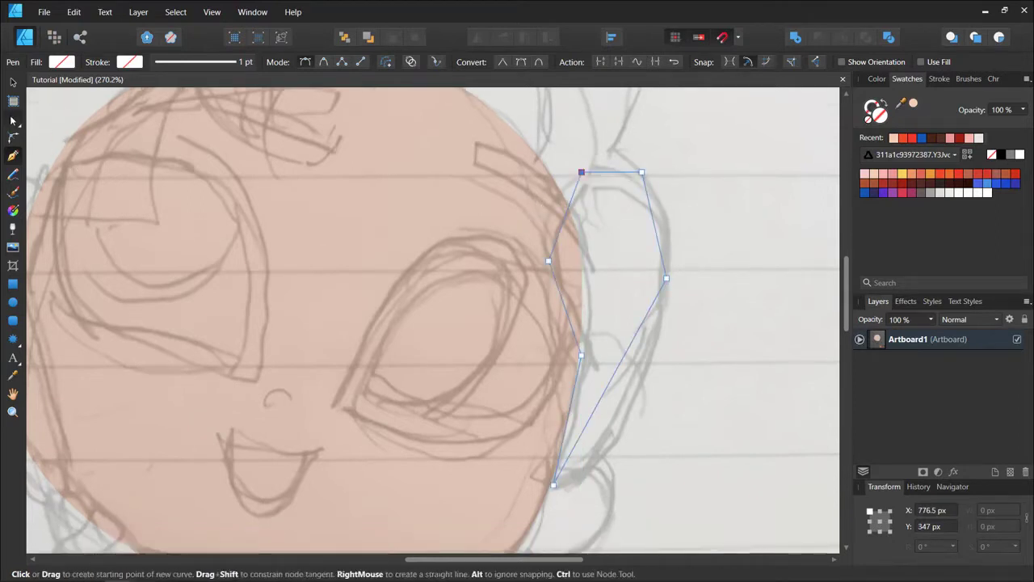
# - Select all nodes of the side hair path and convert them to smooth nodes
pyautogui.press('a')
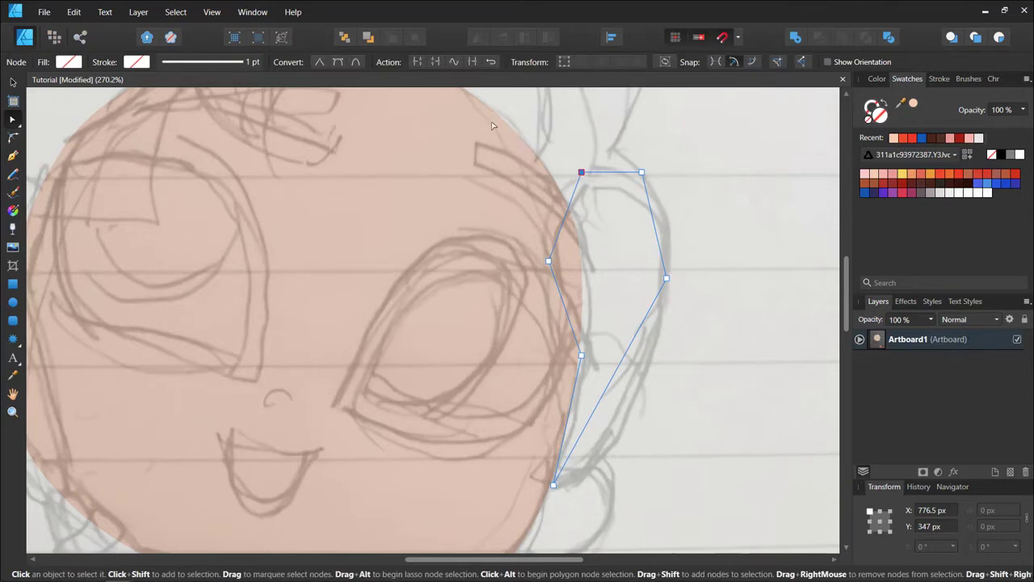
pyautogui.moveTo(491, 125); pyautogui.dragTo(742, 524)
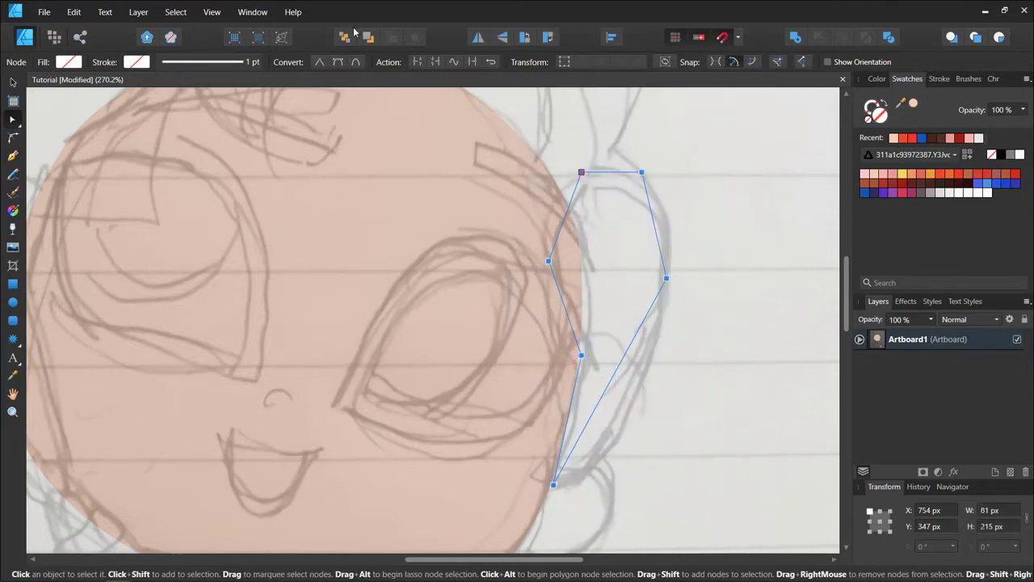
pyautogui.click(338, 64)
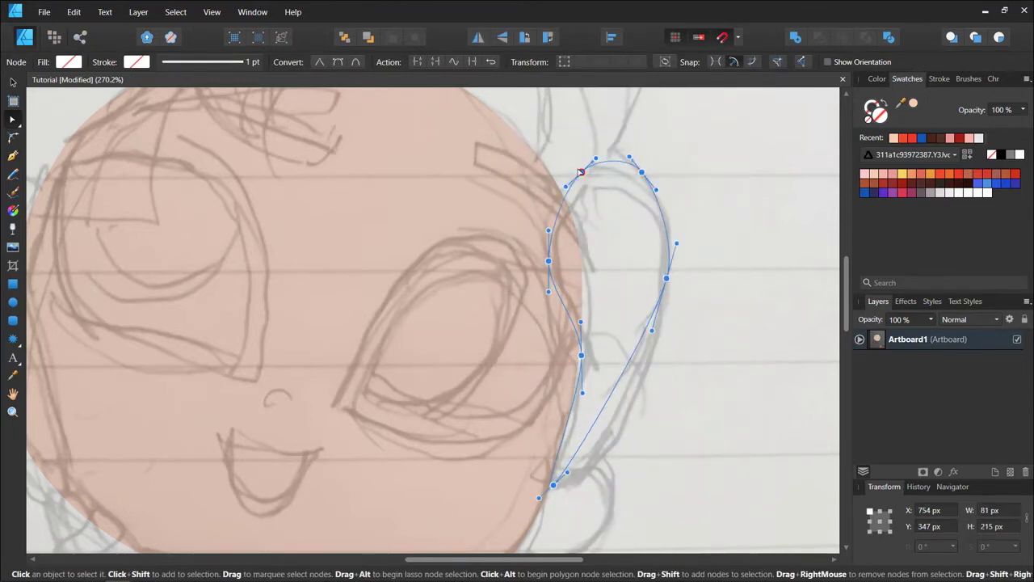
# - Reposition the side hair path's upper part and adjust the outer and bottom node handles to match the sketched outer edge
pyautogui.scroll(2, 686, 235)
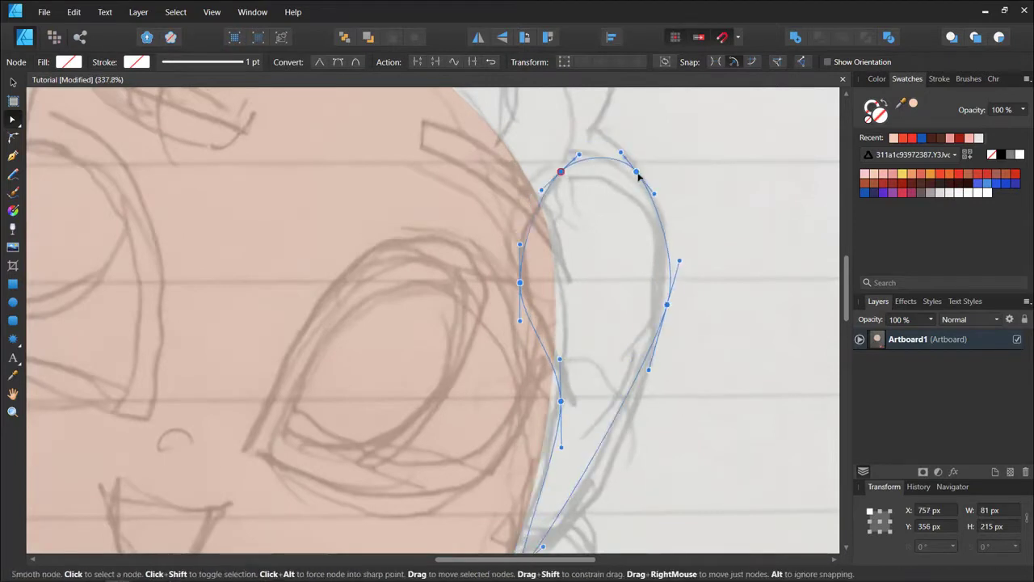
pyautogui.click(632, 157)
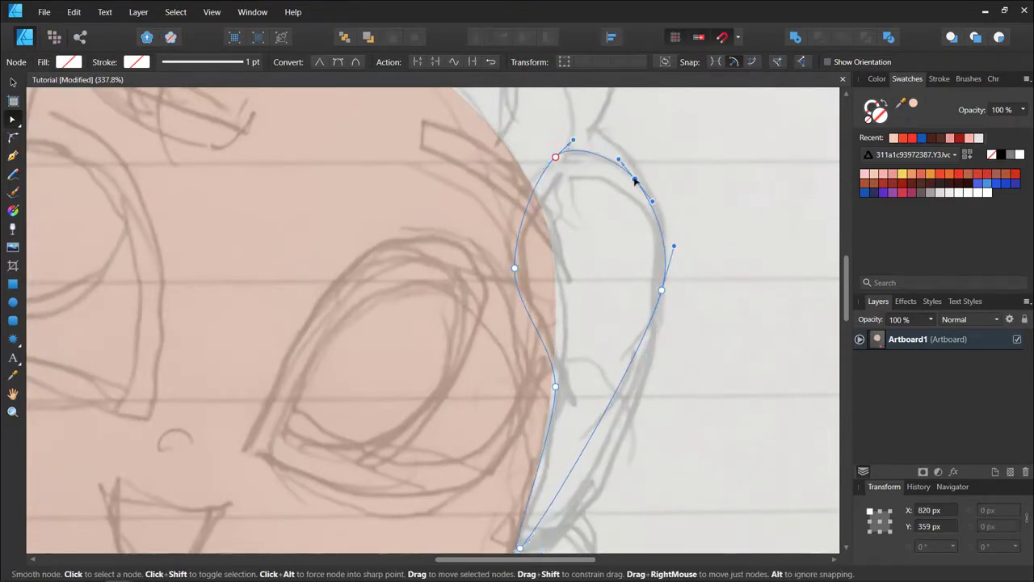
pyautogui.scroll(-2, 643, 182)
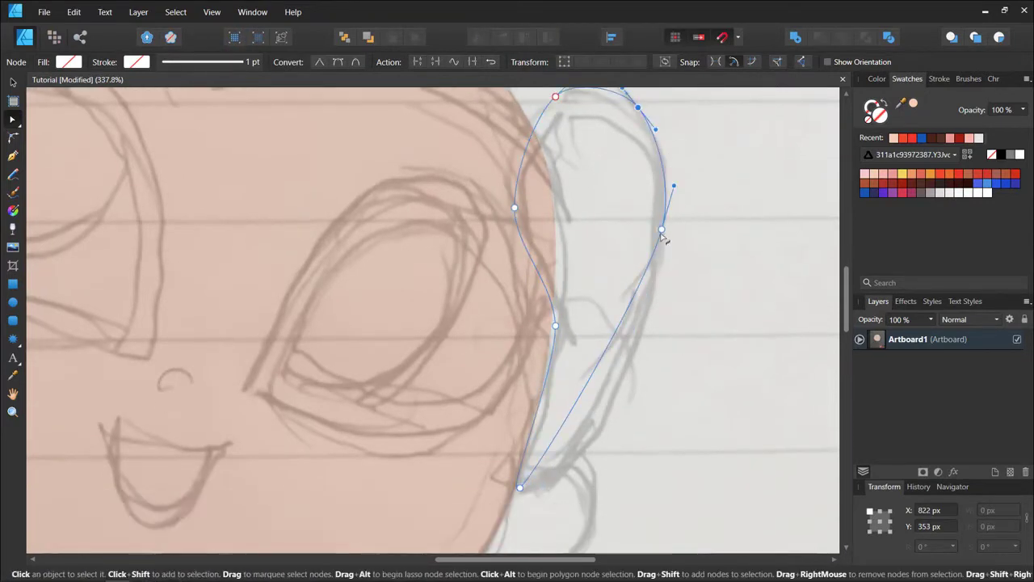
pyautogui.click(661, 230)
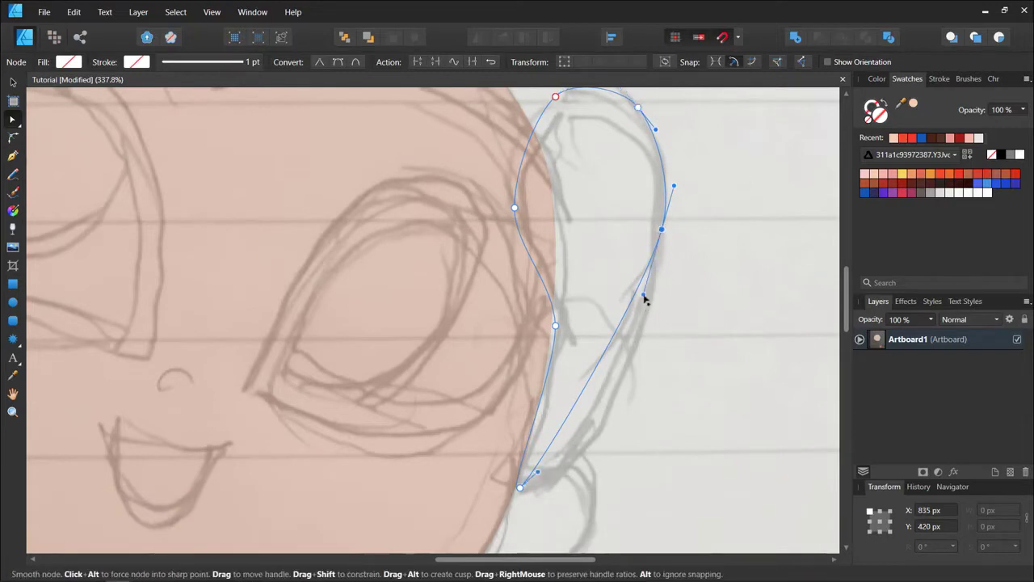
pyautogui.moveTo(644, 323); pyautogui.dragTo(612, 444)
pyautogui.moveTo(536, 472); pyautogui.dragTo(540, 490)
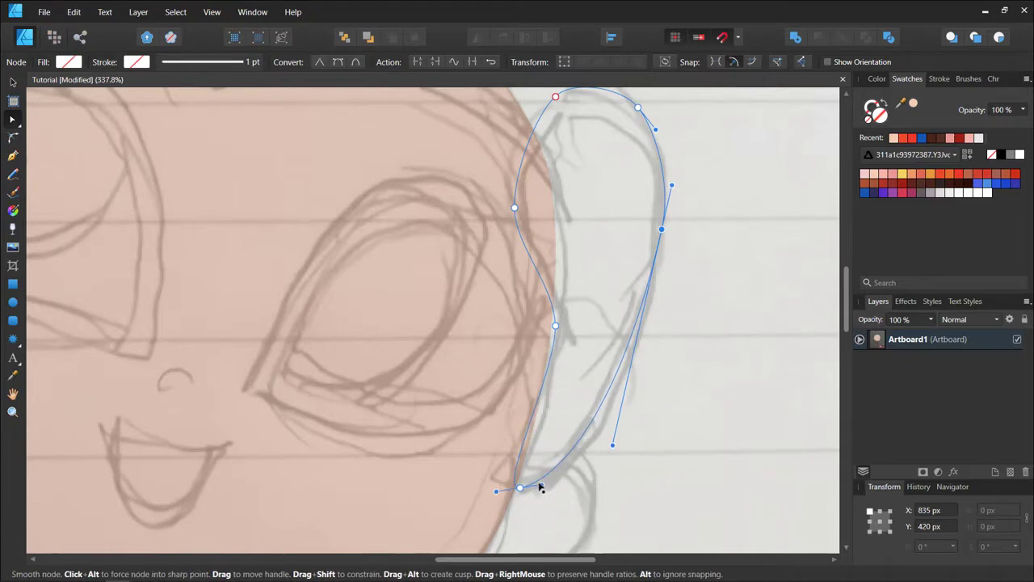
# - Refine the inner-edge curve of the side hair shape and fill it with a very dark brown swatch
pyautogui.scroll(2, 481, 270)
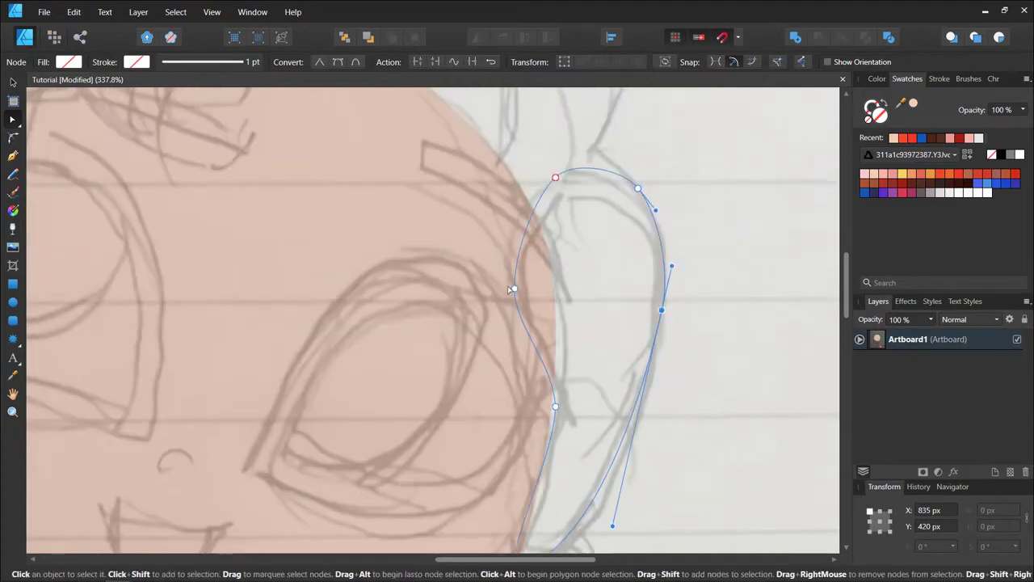
pyautogui.click(515, 289)
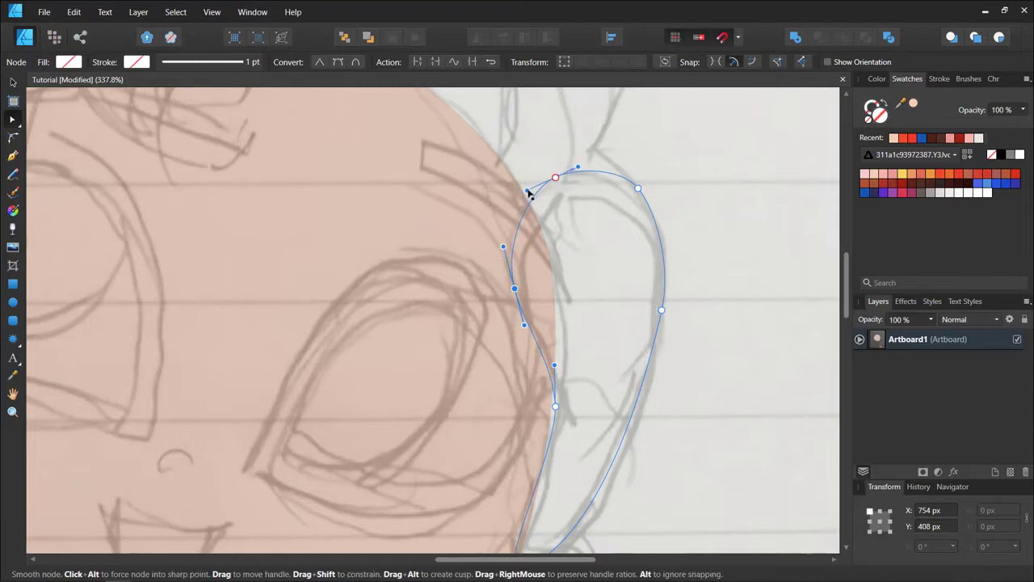
pyautogui.scroll(-2, 649, 187)
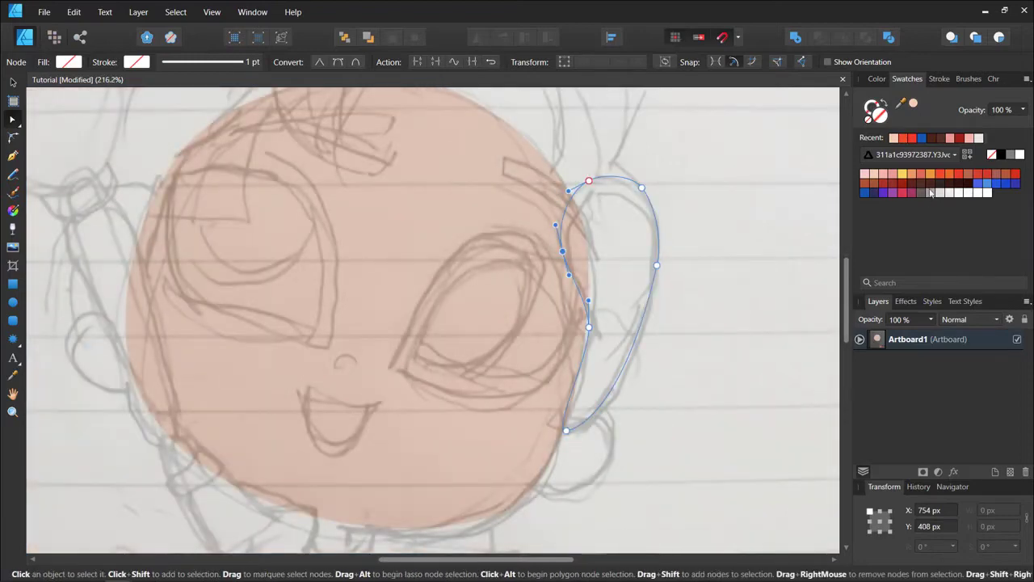
pyautogui.click(930, 193)
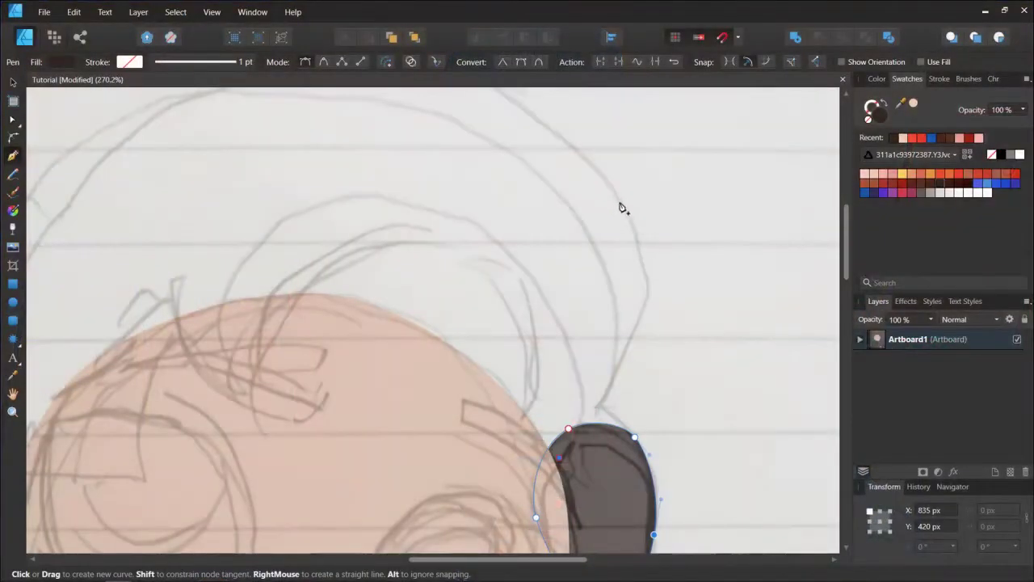
# - Trace the top hair section above the face with the Pen tool as a closed nine-node straight-sided path
pyautogui.scroll(-1, 634, 257)
pyautogui.click(622, 258)
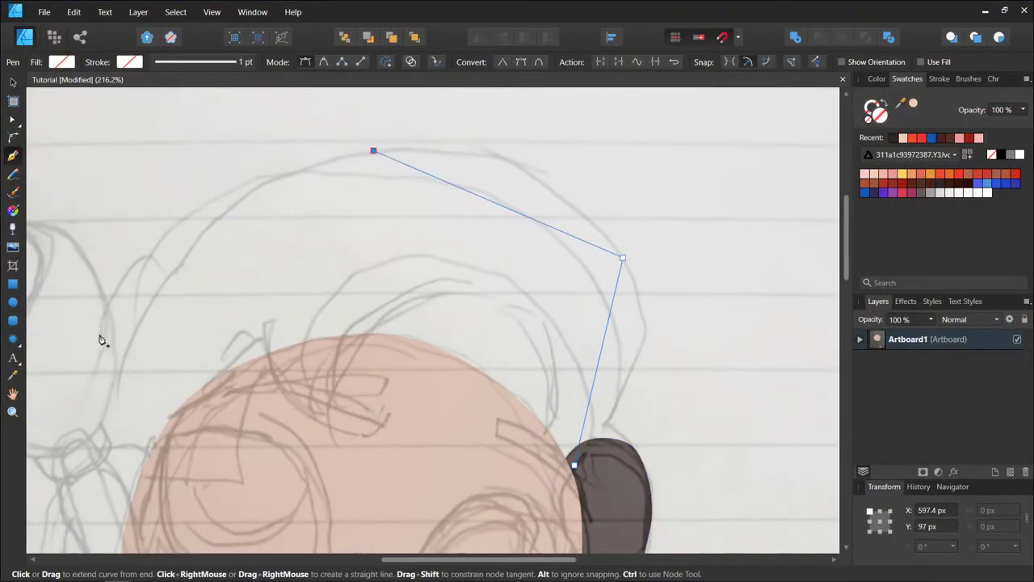
pyautogui.click(100, 334)
pyautogui.scroll(-3, 120, 445)
pyautogui.click(129, 400)
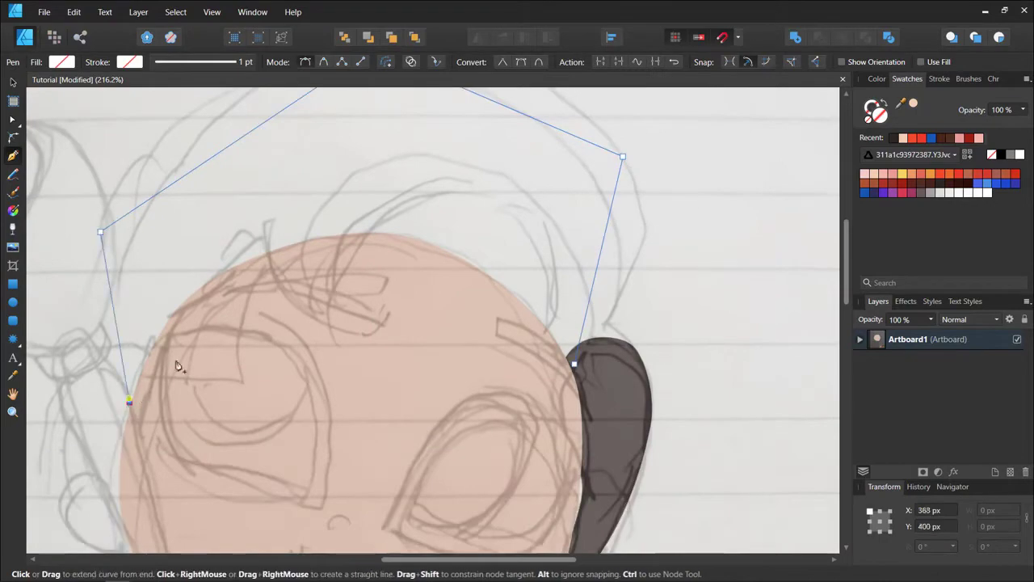
pyautogui.click(259, 234)
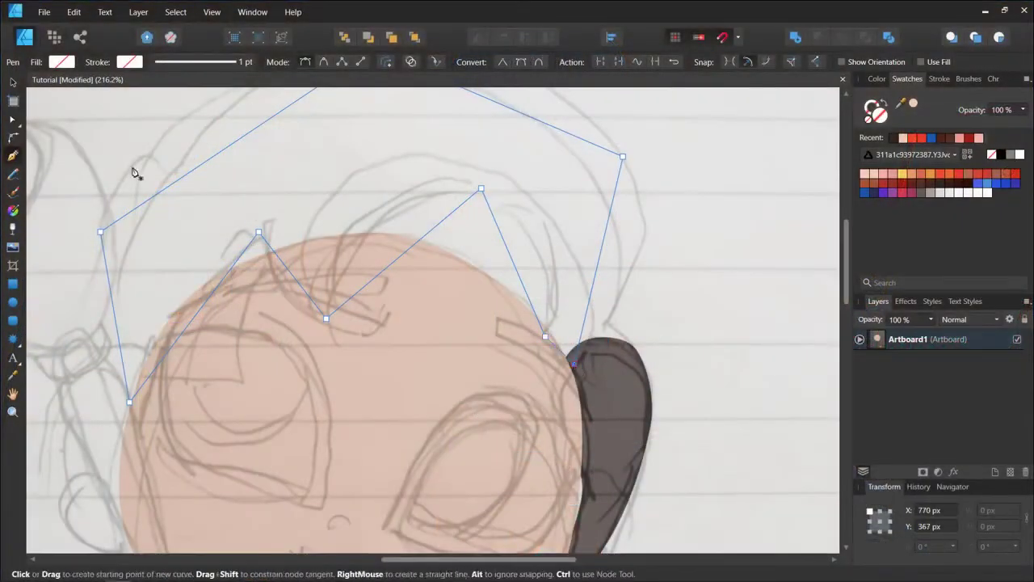
pyautogui.scroll(-2, 636, 347)
pyautogui.scroll(5, 637, 346)
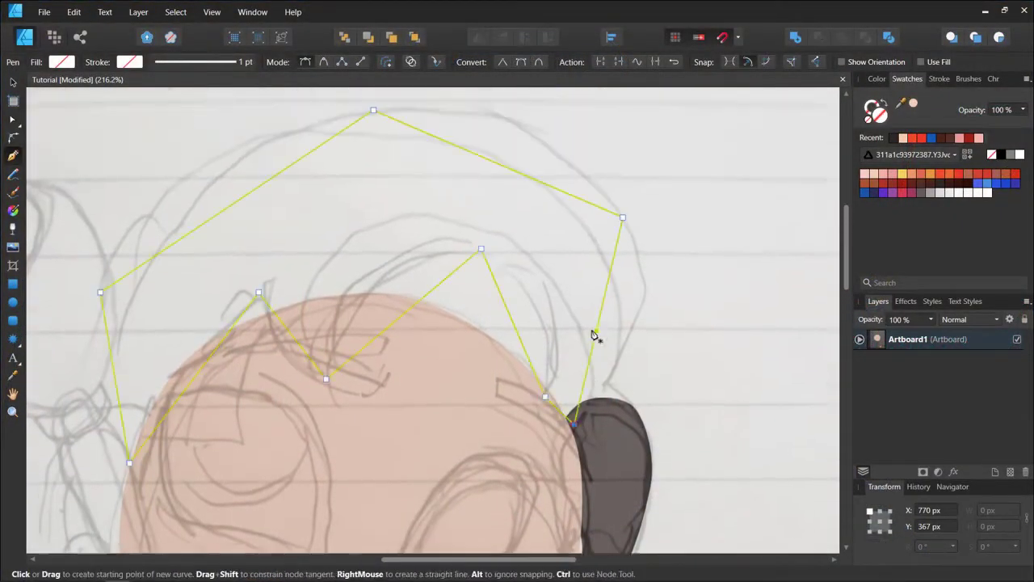
# - Select all nodes of the top hair path and convert them to smooth nodes
pyautogui.press('a')
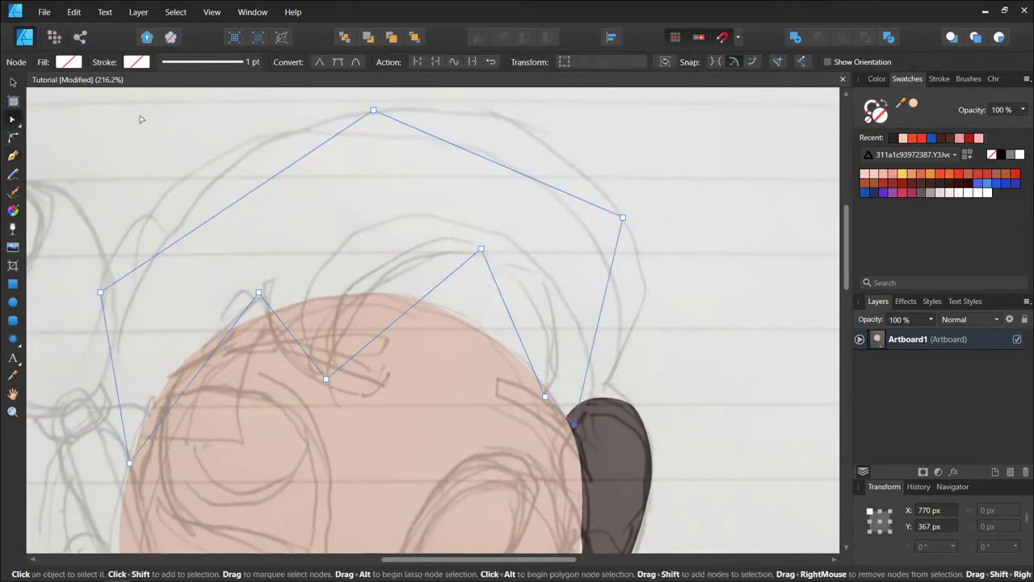
pyautogui.moveTo(63, 97); pyautogui.dragTo(681, 541)
pyautogui.click(339, 64)
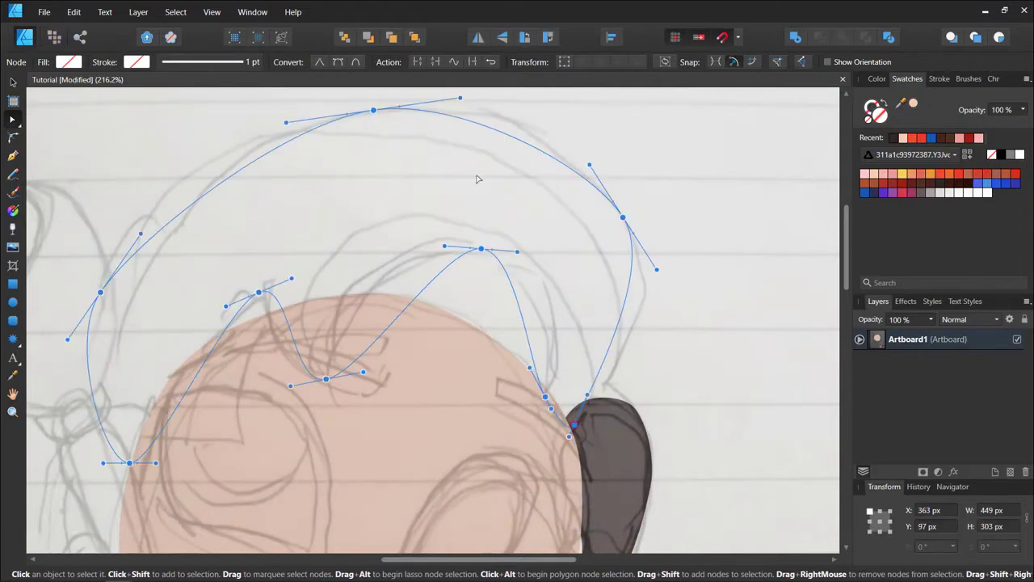
# - Adjust the node handles along the top hair path's outer edge to follow the sketched outline
pyautogui.moveTo(656, 269); pyautogui.dragTo(677, 309)
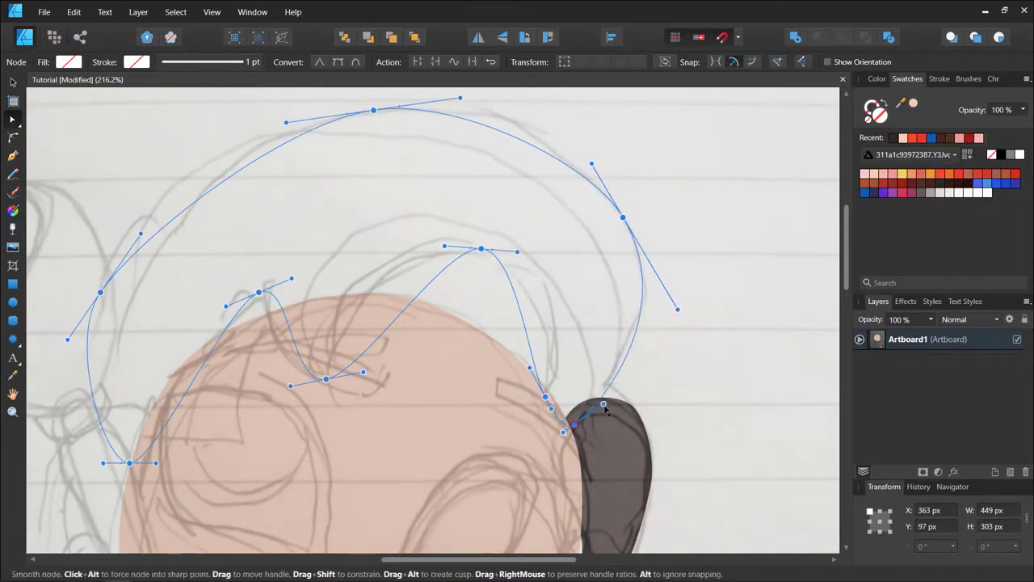
pyautogui.scroll(2, 453, 213)
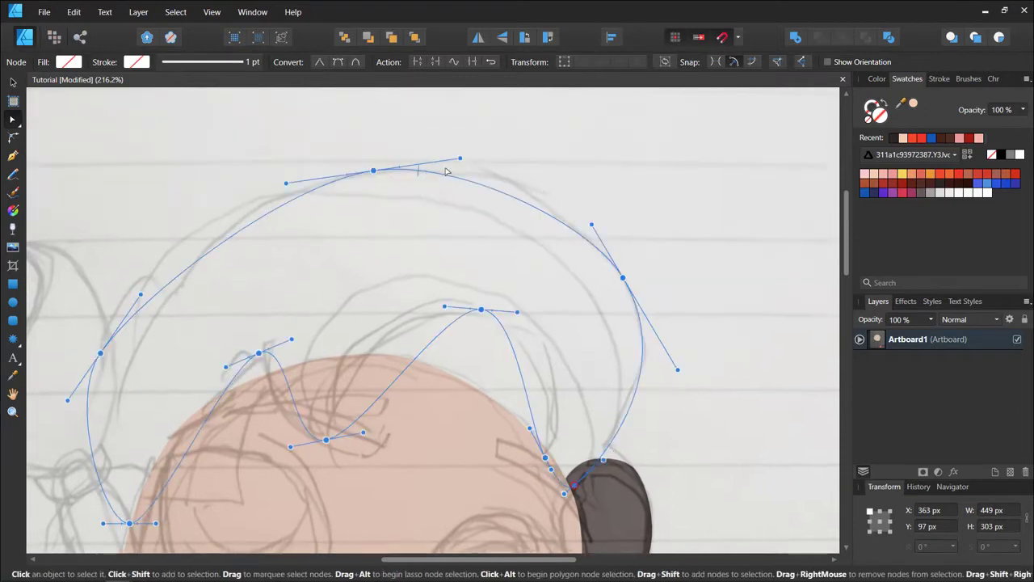
pyautogui.moveTo(458, 162); pyautogui.dragTo(514, 151)
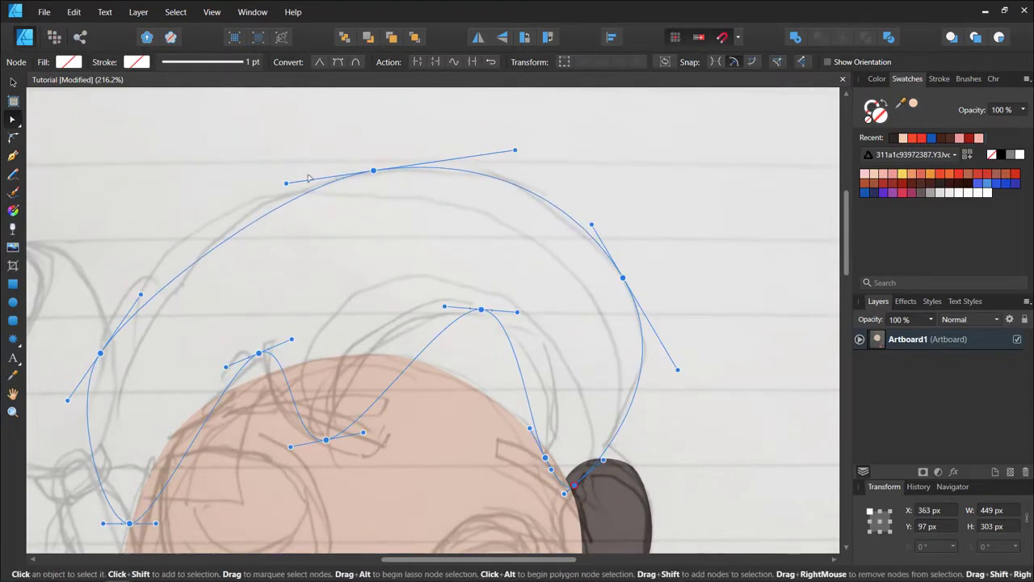
pyautogui.moveTo(286, 184); pyautogui.dragTo(207, 192)
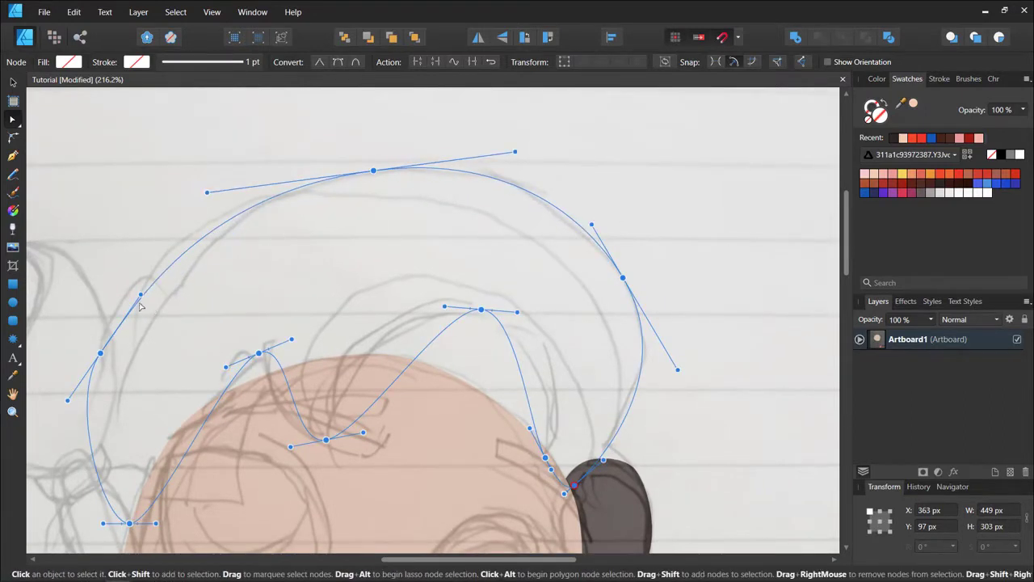
pyautogui.moveTo(140, 298); pyautogui.dragTo(127, 281)
# - Retract the inner handle of the top hair's lower-left tip node to sharpen it, and nudge the adjoining hairline segment
pyautogui.scroll(-5, 129, 282)
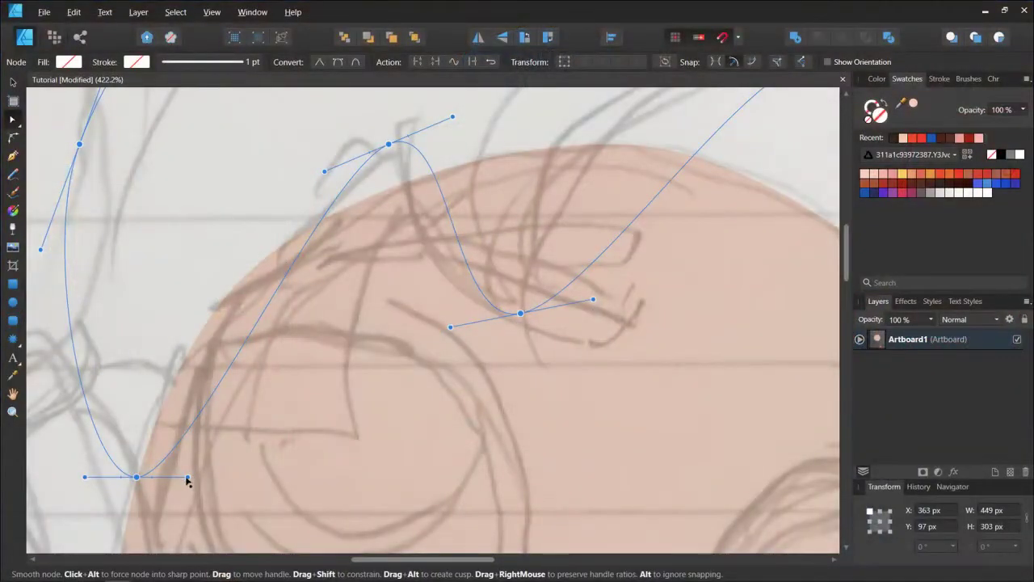
pyautogui.keyDown('alt'); pyautogui.click(188, 477); pyautogui.keyUp('alt')
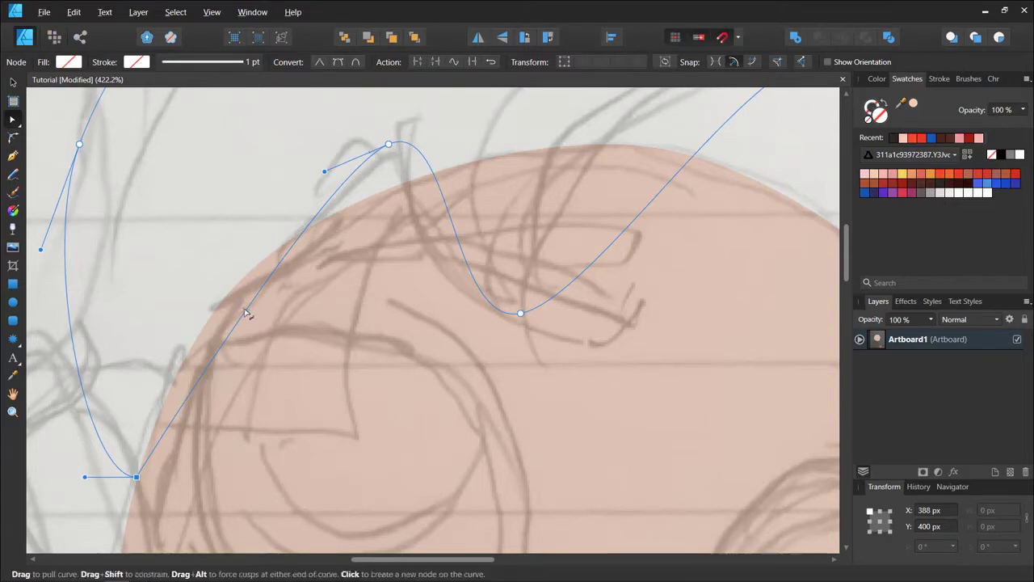
pyautogui.moveTo(247, 311); pyautogui.dragTo(247, 301)
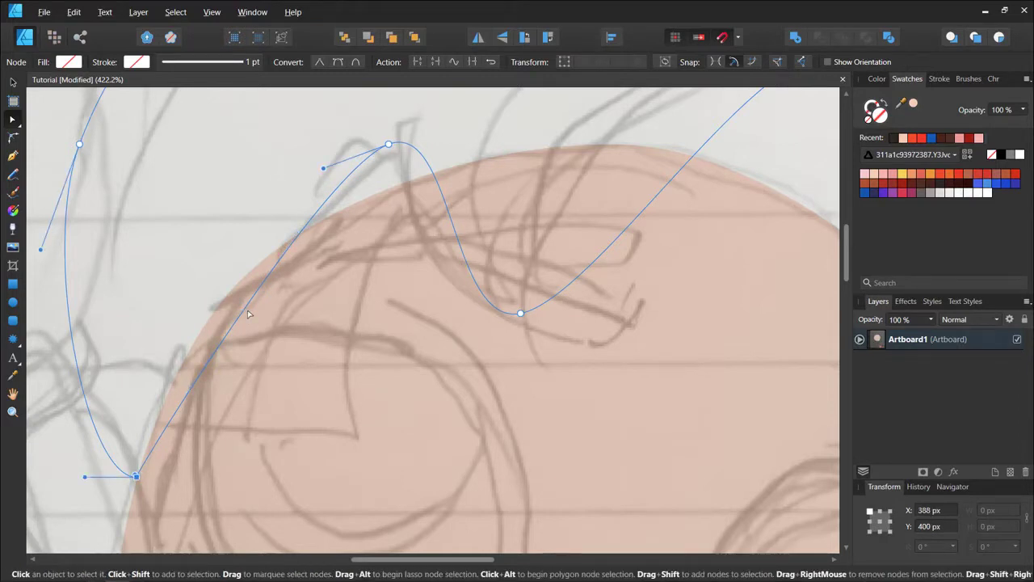
pyautogui.moveTo(247, 311); pyautogui.dragTo(194, 284)
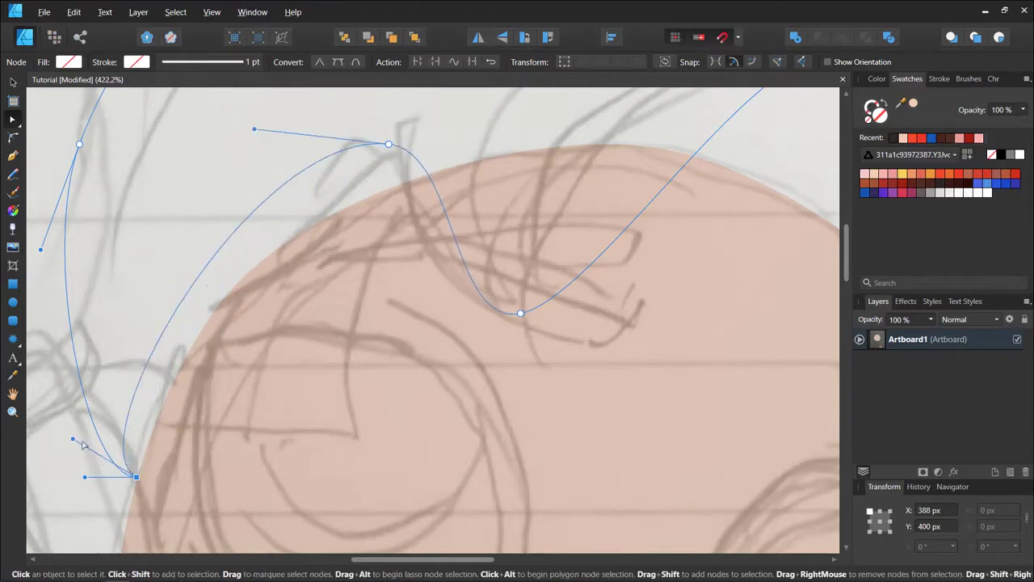
pyautogui.moveTo(72, 442); pyautogui.dragTo(166, 361)
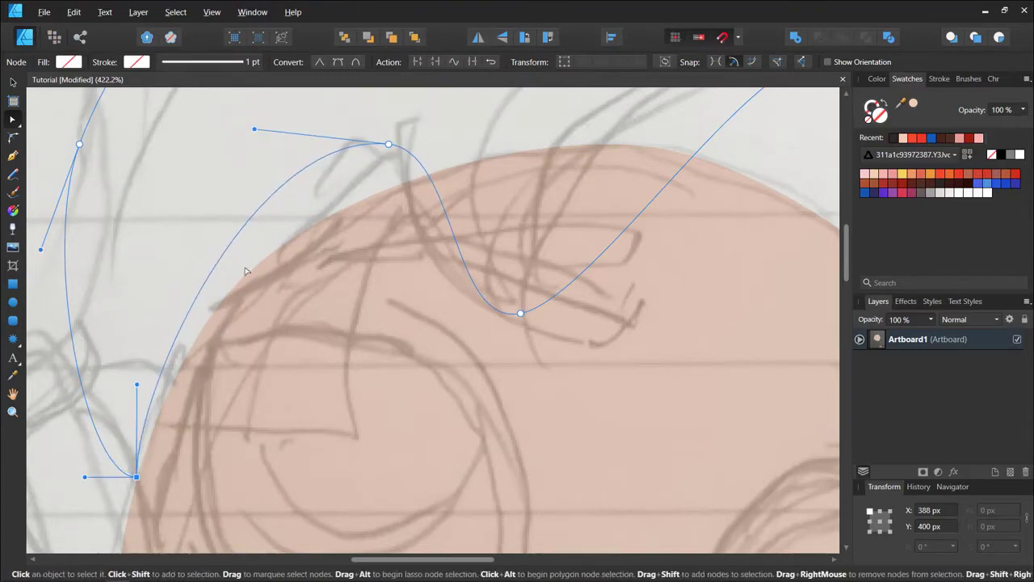
pyautogui.hotkey('ctrl', 'z')
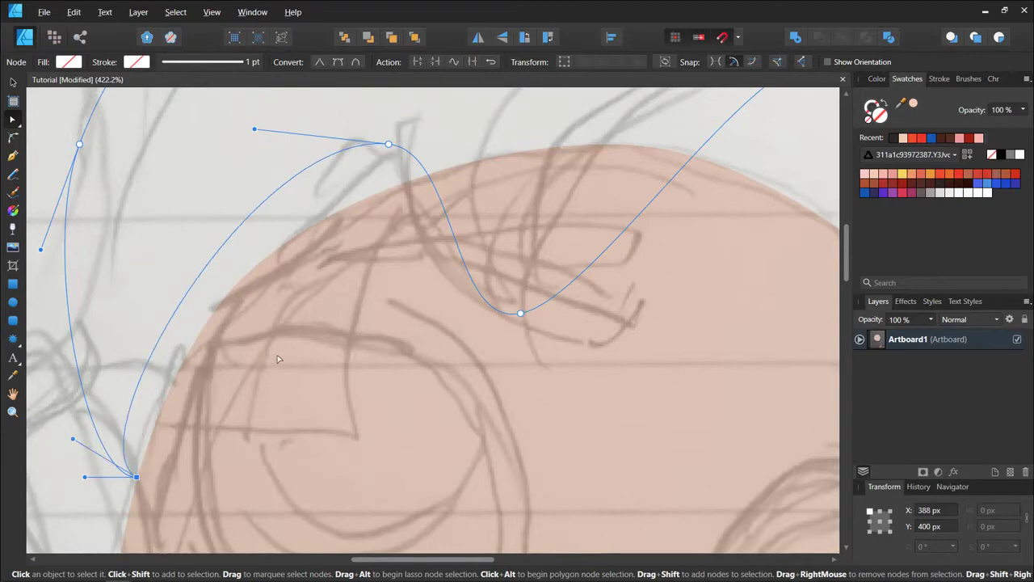
pyautogui.hotkey('ctrl', 'z')
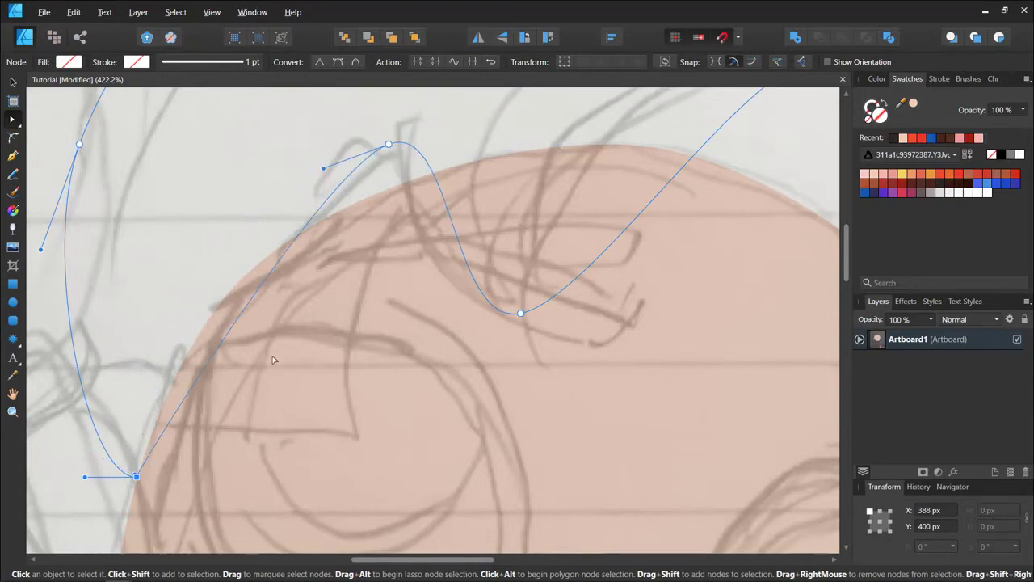
# - Add a node to the left hairline segment on the head's edge and make the notch's upper node a sharp corner
pyautogui.click(246, 309)
pyautogui.moveTo(246, 309); pyautogui.dragTo(221, 299)
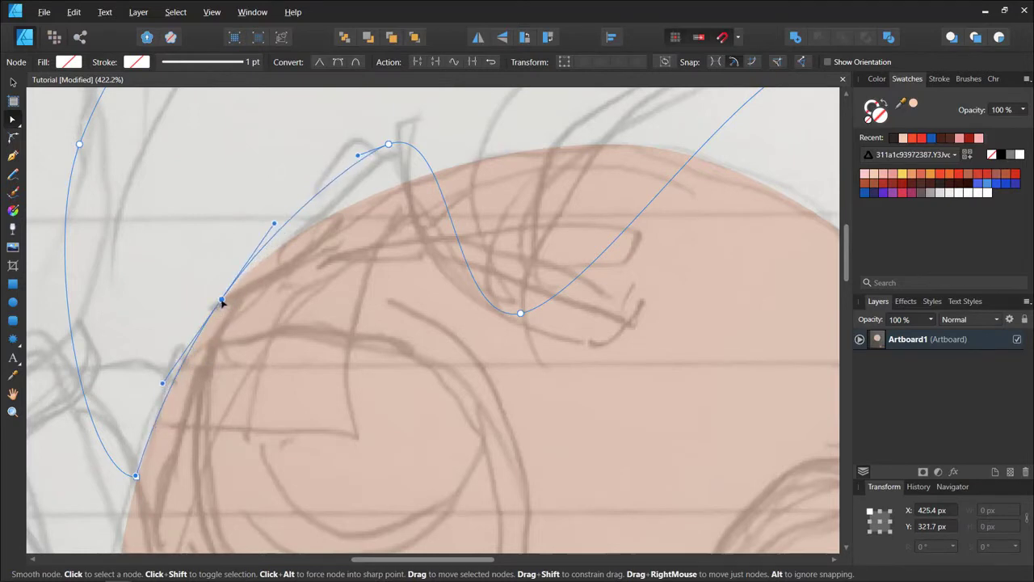
pyautogui.scroll(2, 365, 281)
pyautogui.moveTo(389, 206); pyautogui.dragTo(403, 205)
pyautogui.scroll(1, 475, 200)
pyautogui.scroll(2, 413, 211)
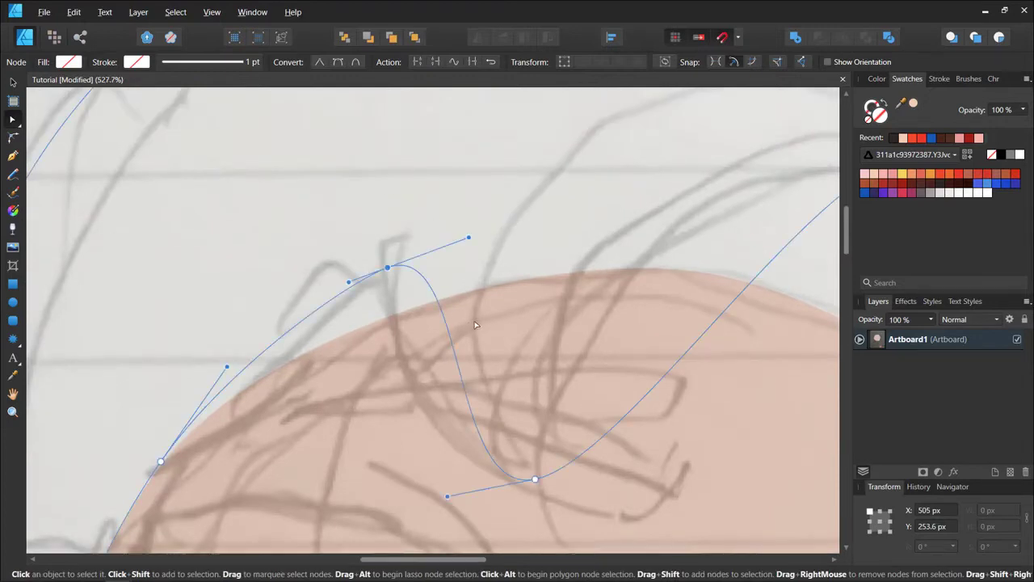
pyautogui.keyDown('alt'); pyautogui.click(468, 240); pyautogui.keyUp('alt')
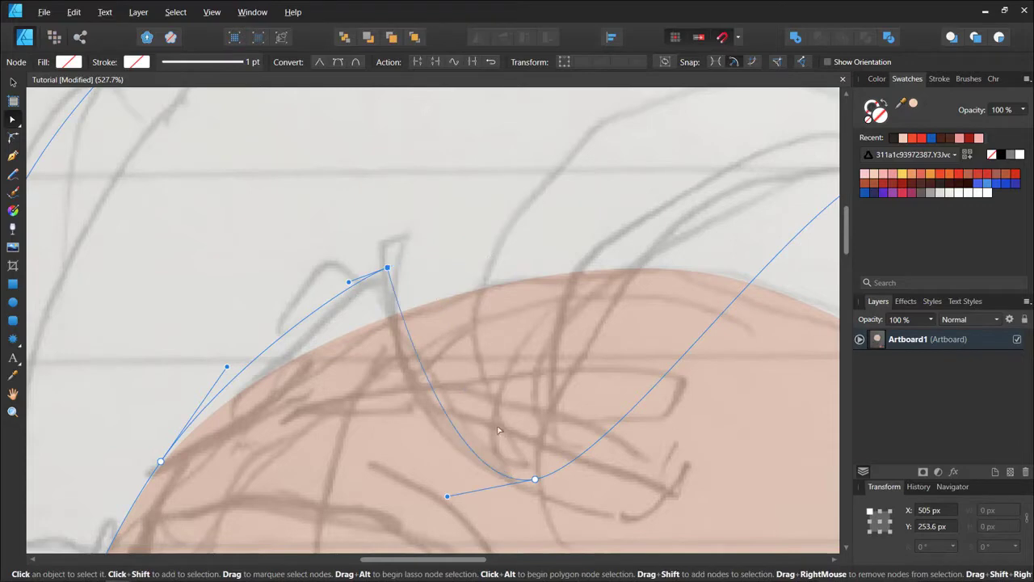
# - Make the forelock's bottom node a sharp corner and extend its left handle to match the sketched curve
pyautogui.scroll(-3, 498, 430)
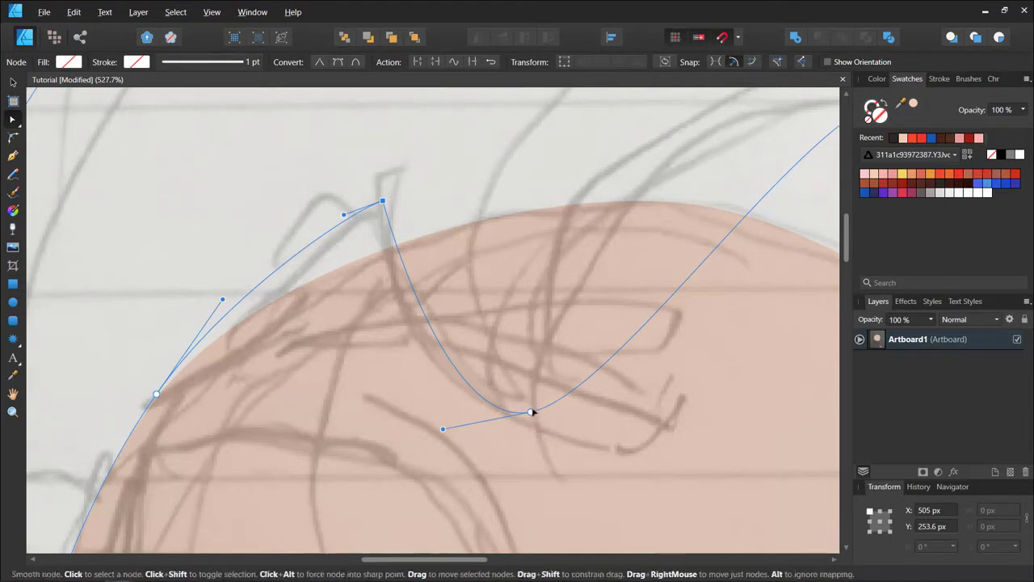
pyautogui.click(531, 412)
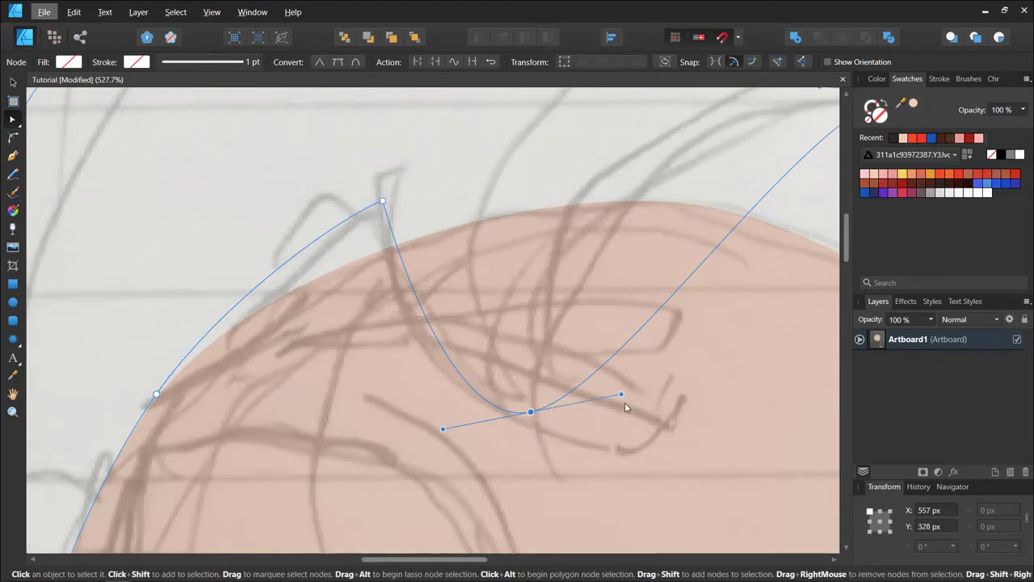
pyautogui.keyDown('alt'); pyautogui.click(621, 394); pyautogui.keyUp('alt')
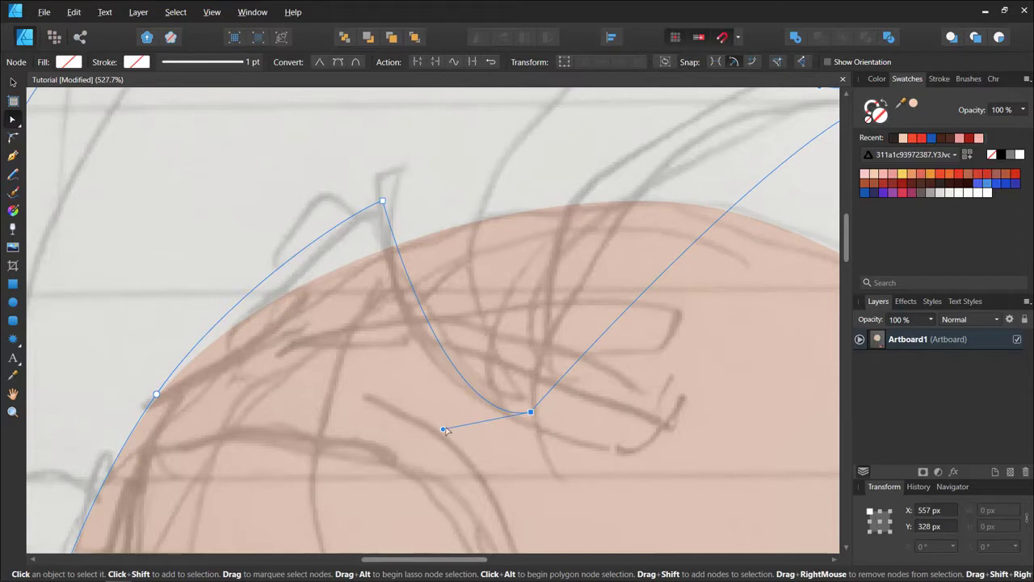
pyautogui.moveTo(445, 431); pyautogui.dragTo(367, 388)
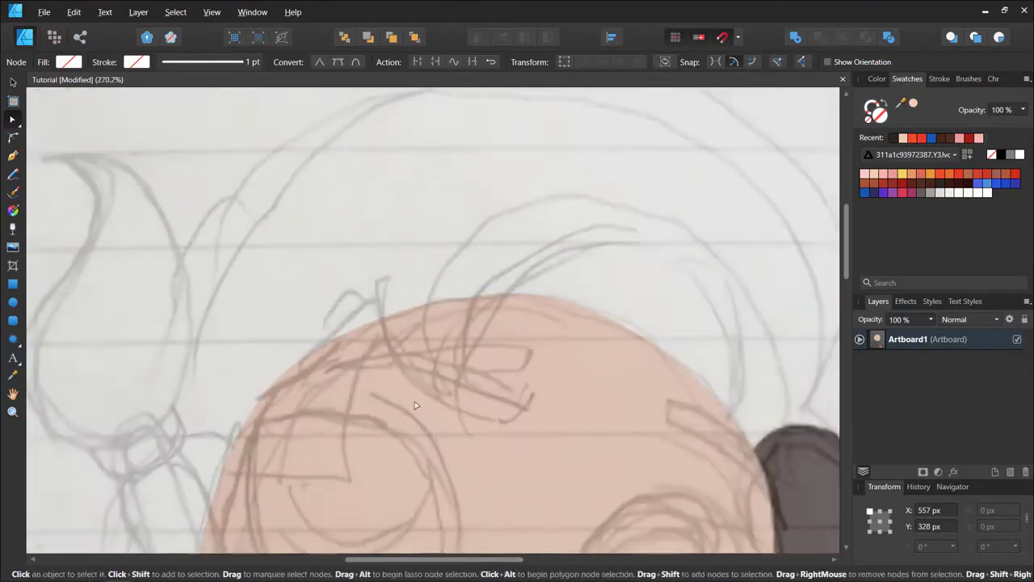
# - Lengthen both handles of the node atop the inner hairline arch to round the arch along the sketch
pyautogui.scroll(1, 575, 315)
pyautogui.moveTo(604, 278); pyautogui.dragTo(489, 254)
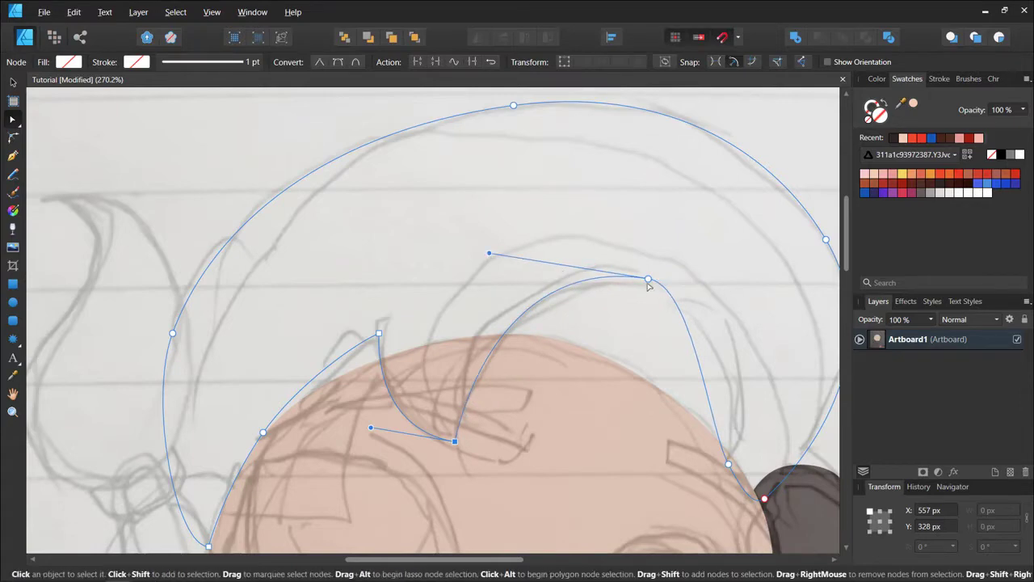
pyautogui.moveTo(692, 286); pyautogui.dragTo(791, 310)
# - Sharpen the node at the hairline arch's lower-right end and fine-tune the right handle of the arch's top node
pyautogui.scroll(-3, 774, 410)
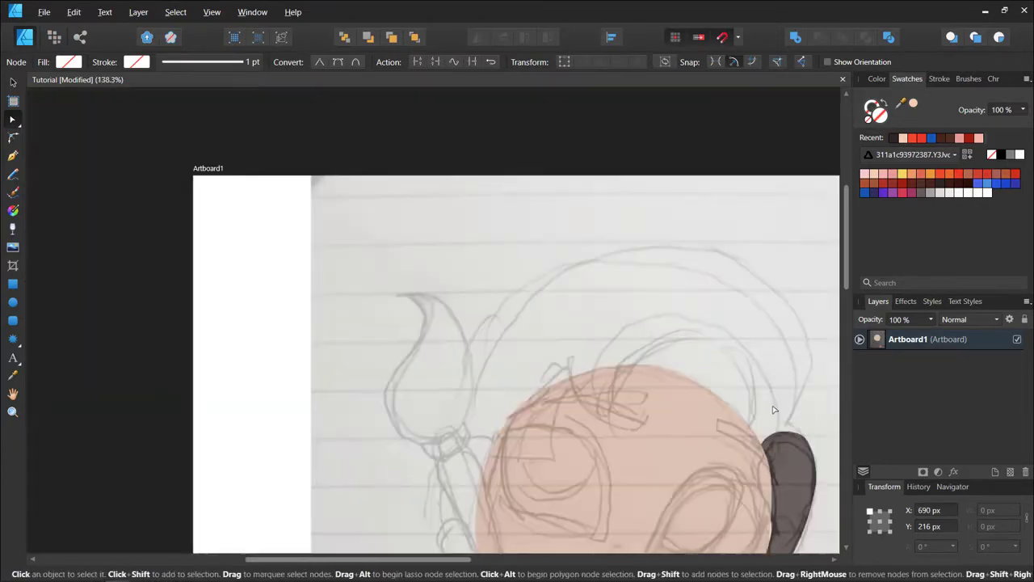
pyautogui.scroll(5, 773, 410)
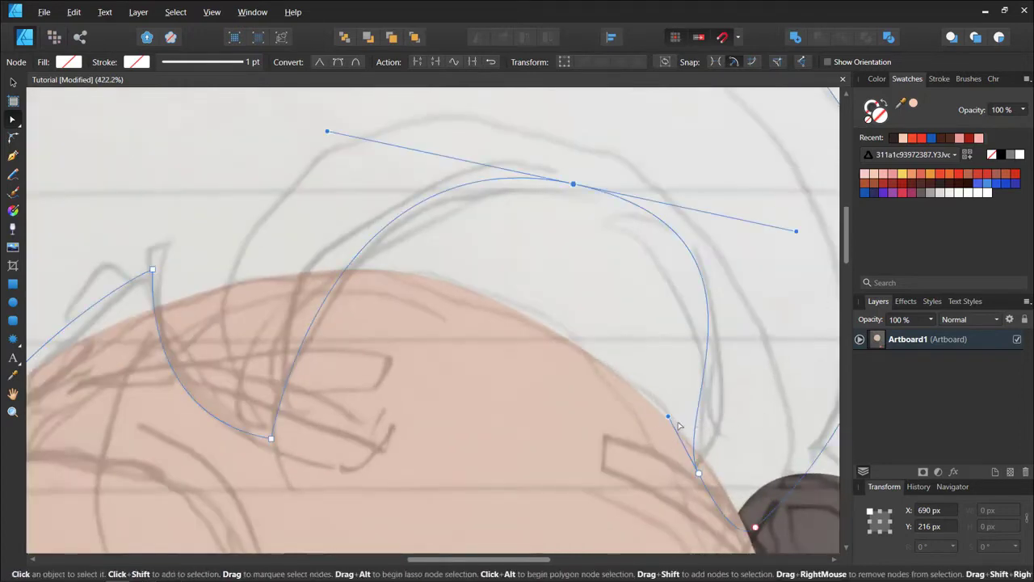
pyautogui.scroll(2, 679, 426)
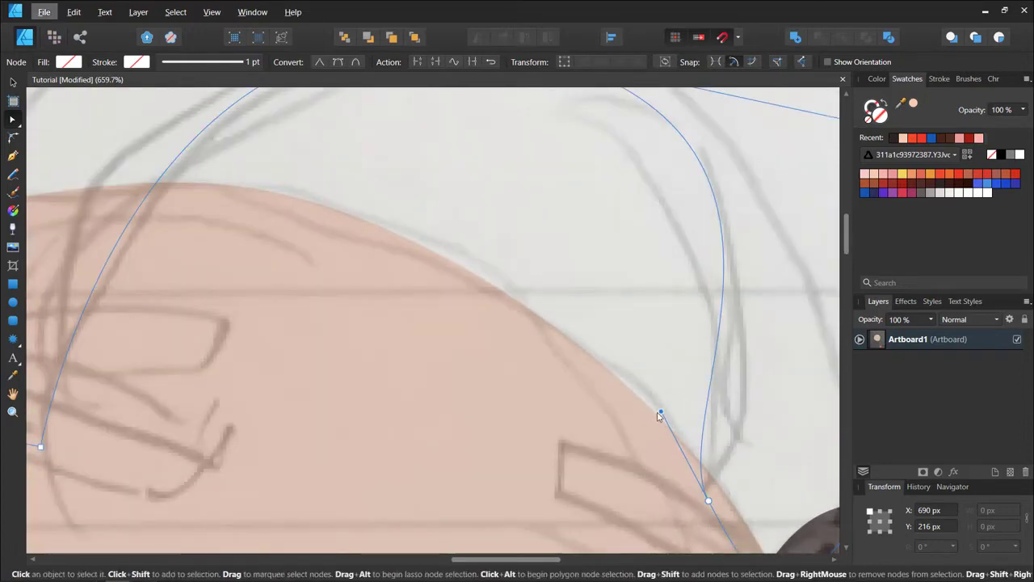
pyautogui.scroll(-3, 658, 414)
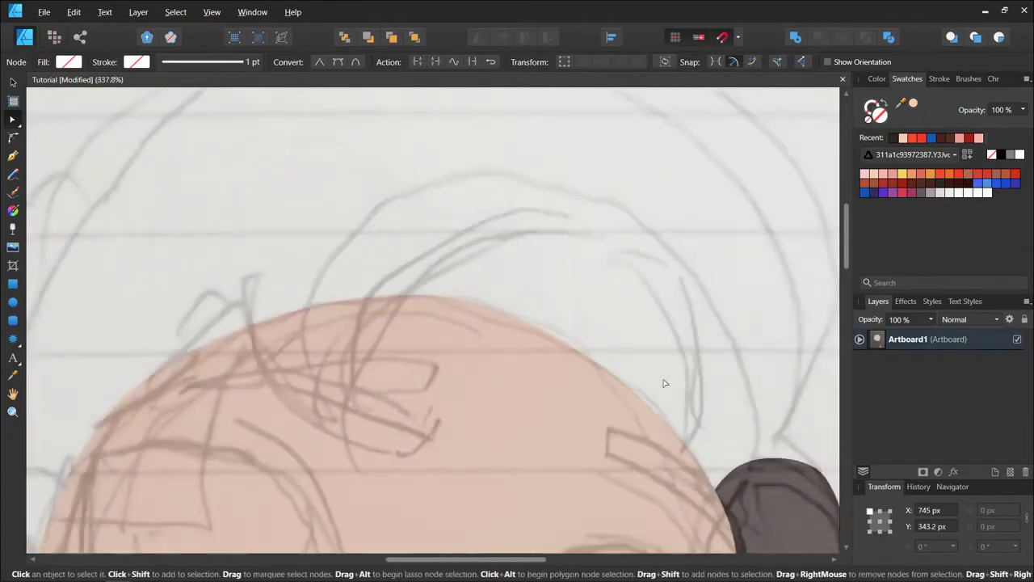
pyautogui.moveTo(760, 265); pyautogui.dragTo(764, 277)
pyautogui.scroll(-3, 392, 231)
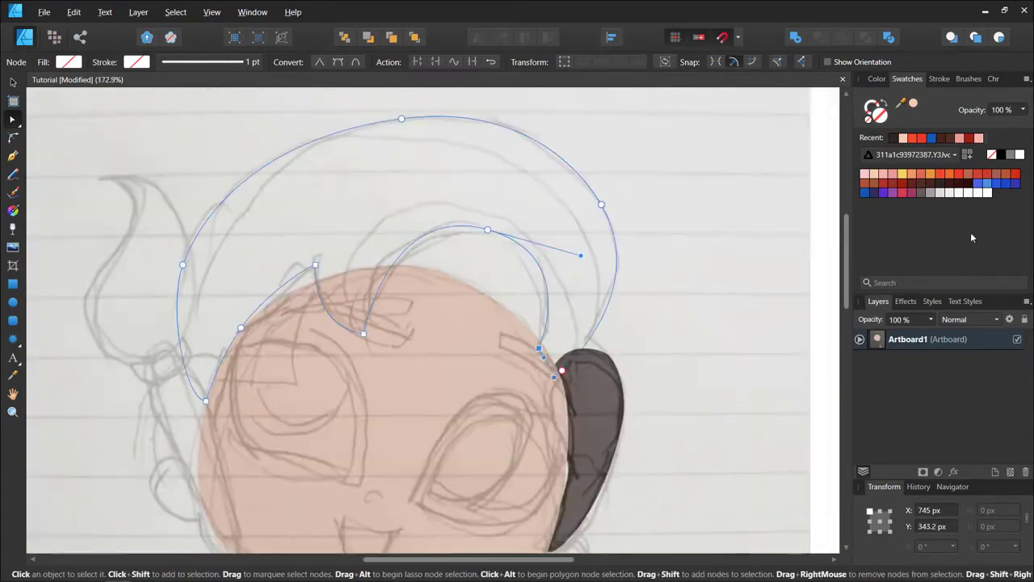
# - Fill the top hair shape with the very dark brown swatch and bring it to the front
pyautogui.click(939, 184)
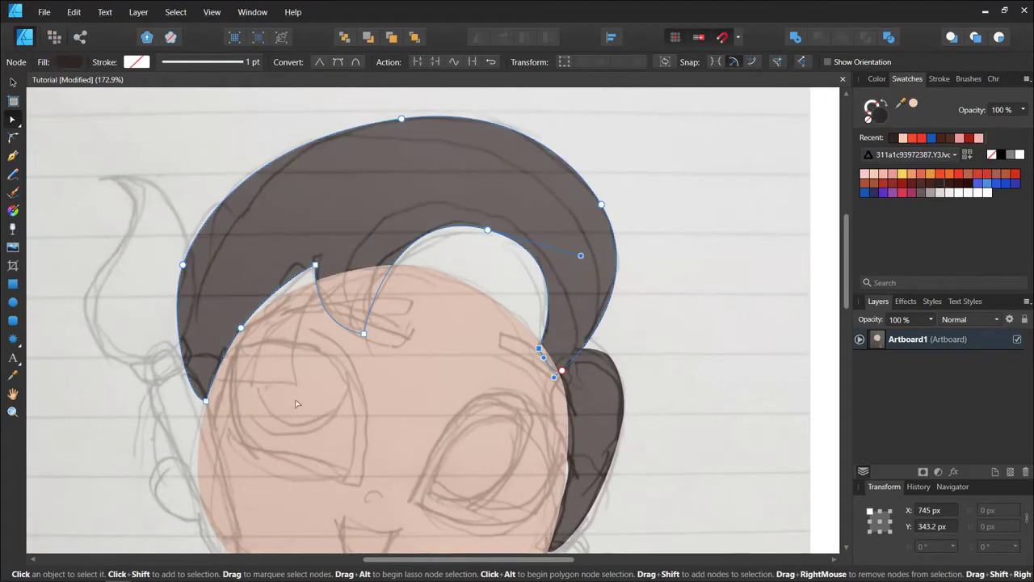
pyautogui.hotkey('ctrl', 'shift', ']')
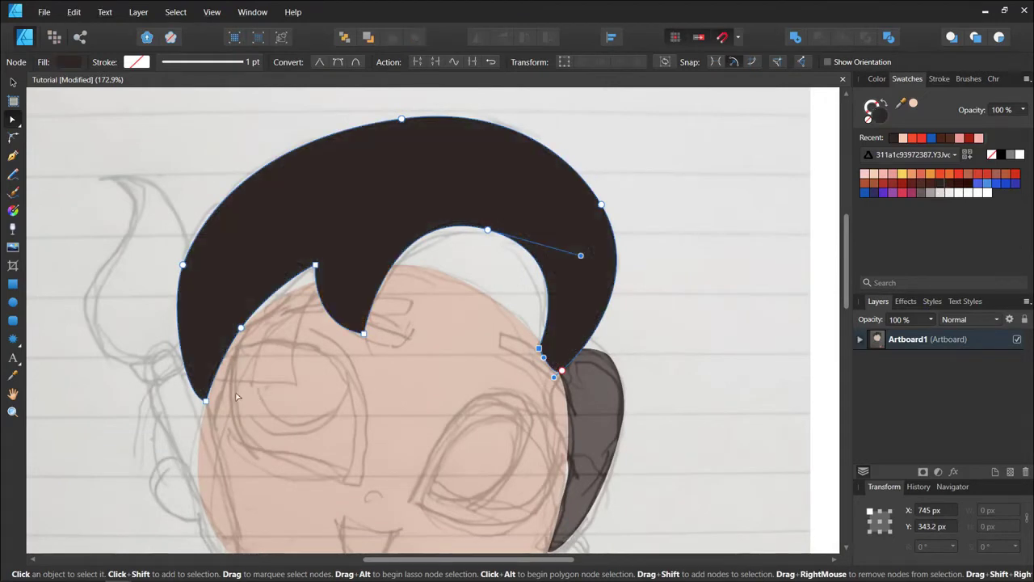
pyautogui.click(13, 83)
# - Refine the hairline arch of the filled top hair shape by adjusting the handles of its top node
pyautogui.scroll(1, 296, 222)
pyautogui.press('a')
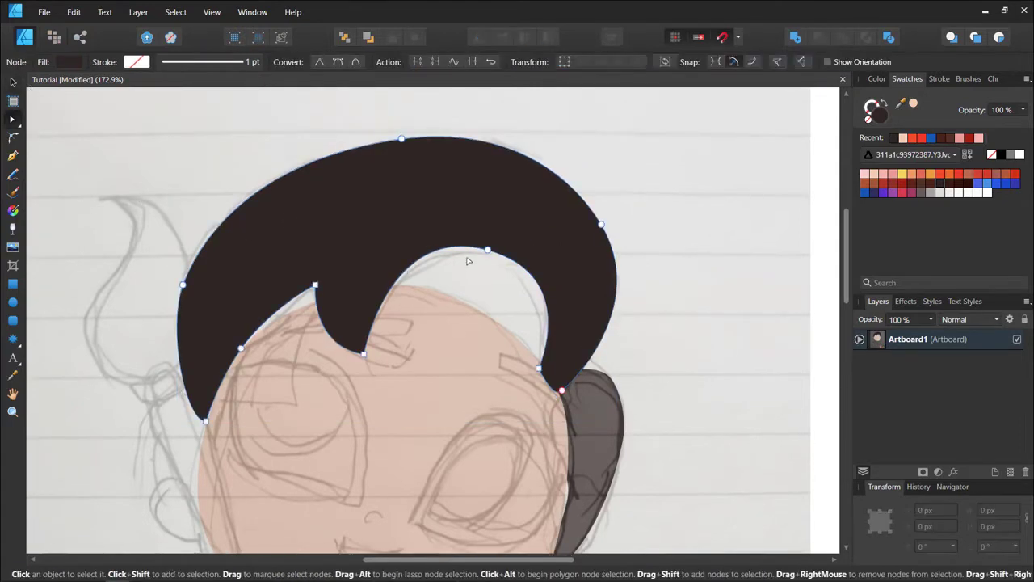
pyautogui.click(488, 249)
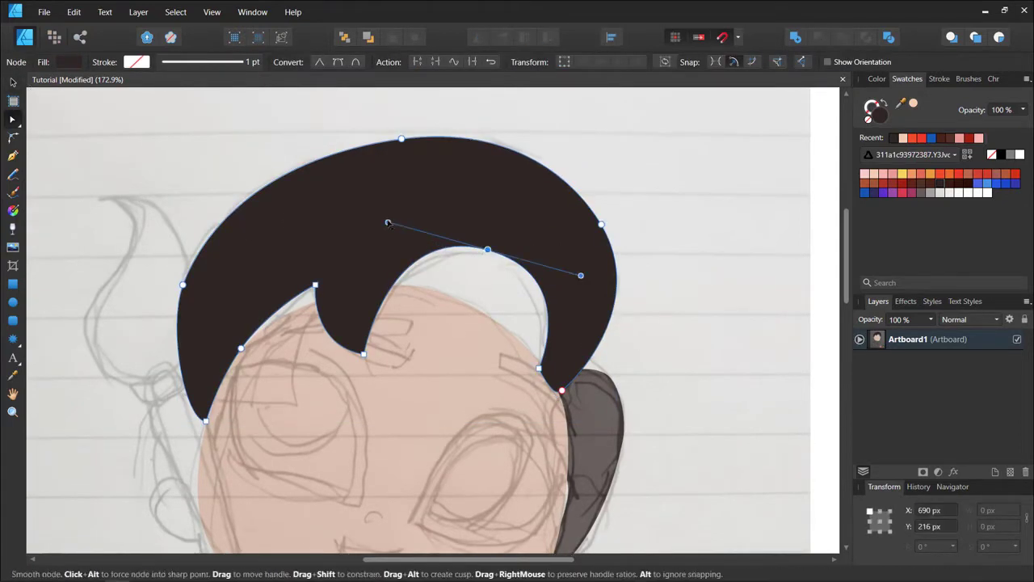
pyautogui.moveTo(404, 228); pyautogui.dragTo(390, 229)
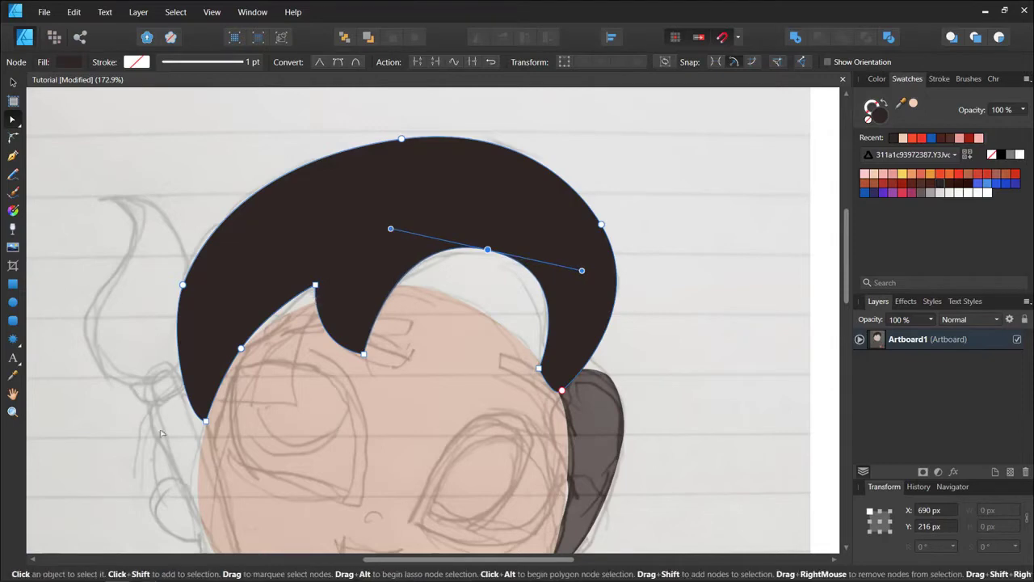
# - Add a node on the hairline just left of the notch in the top hair shape and pull it down towards the forehead
pyautogui.scroll(3, 279, 316)
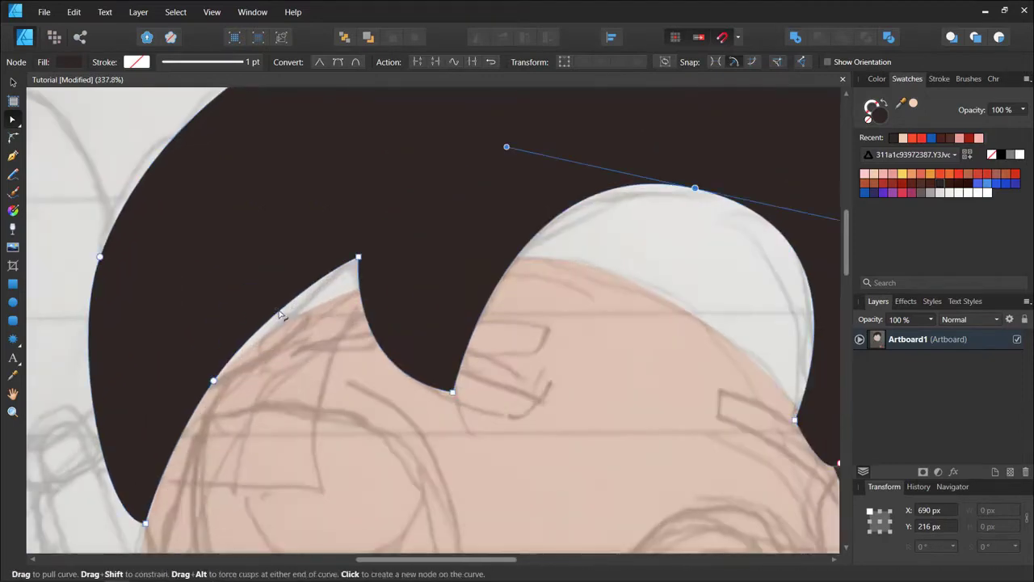
pyautogui.click(278, 314)
pyautogui.moveTo(278, 313); pyautogui.dragTo(297, 337)
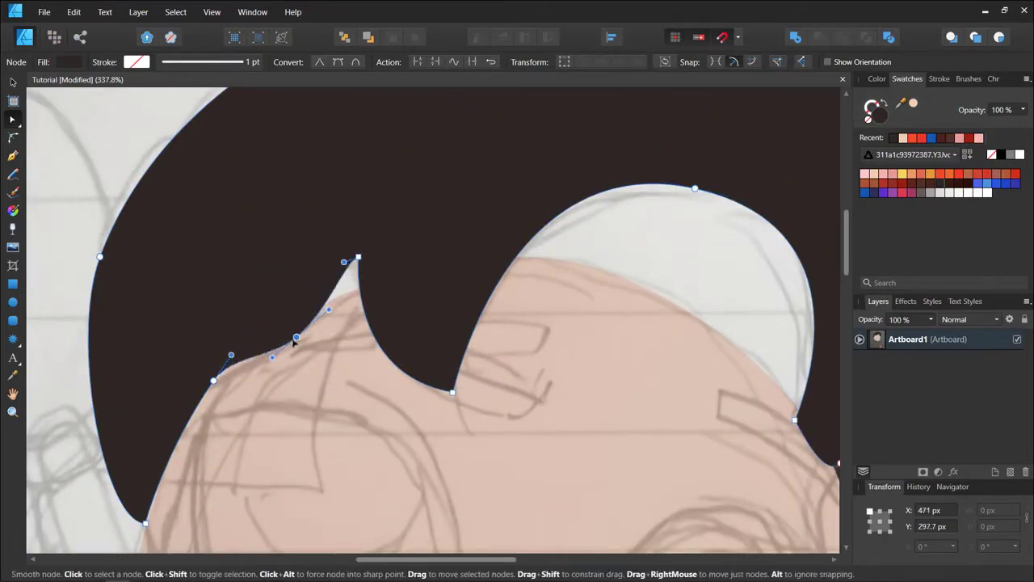
pyautogui.click(232, 356)
pyautogui.scroll(-4, 303, 344)
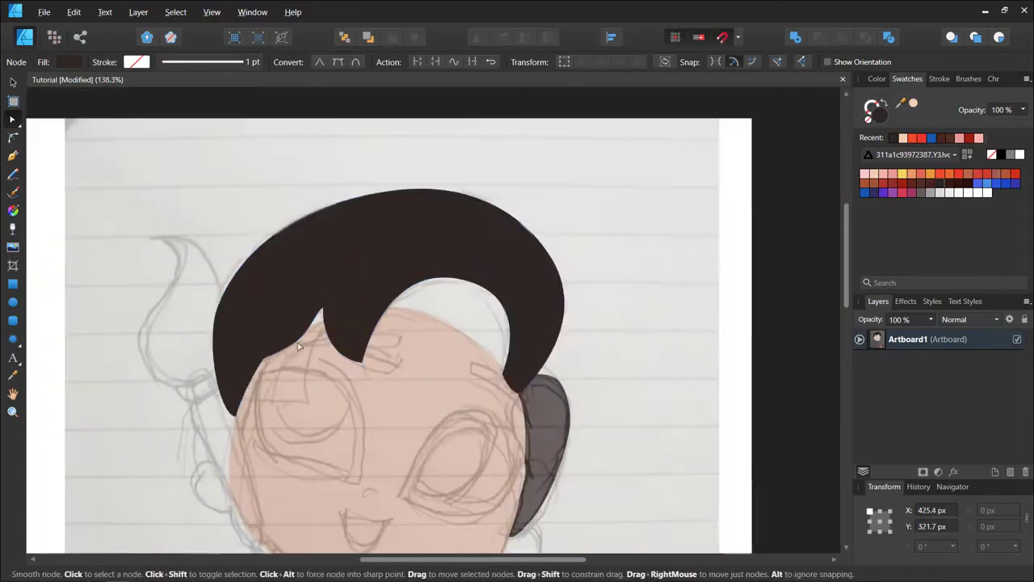
pyautogui.scroll(-1, 302, 344)
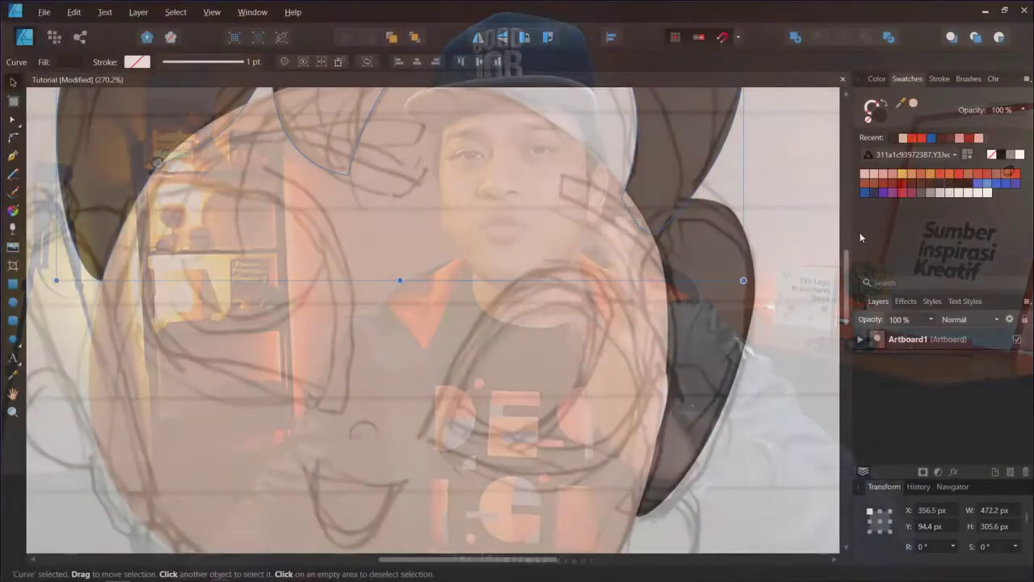
# - Trace the right-hand eye with the Pen tool as a closed two-node curved outline about 163 px wide
pyautogui.press('p')
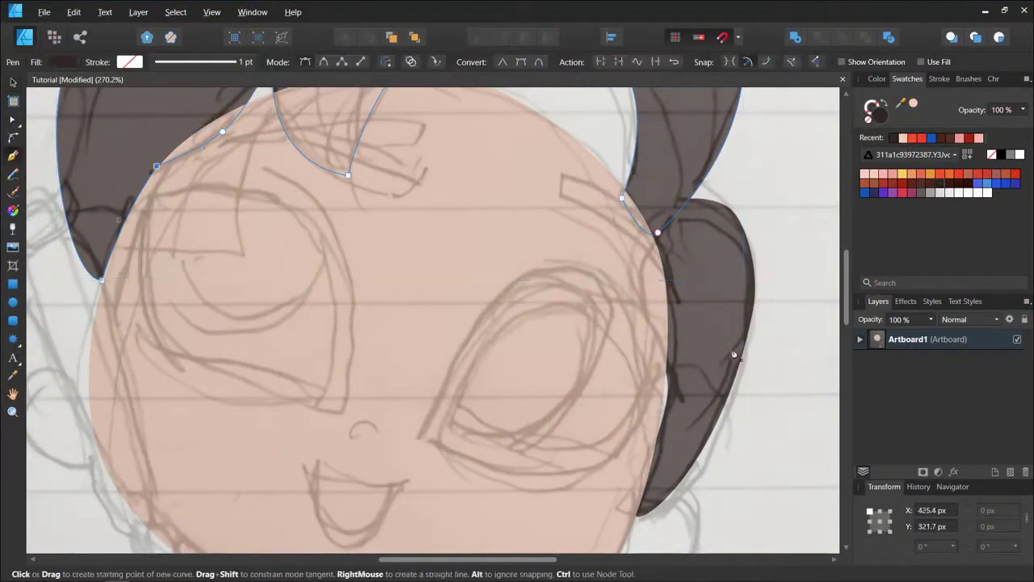
pyautogui.click(421, 435)
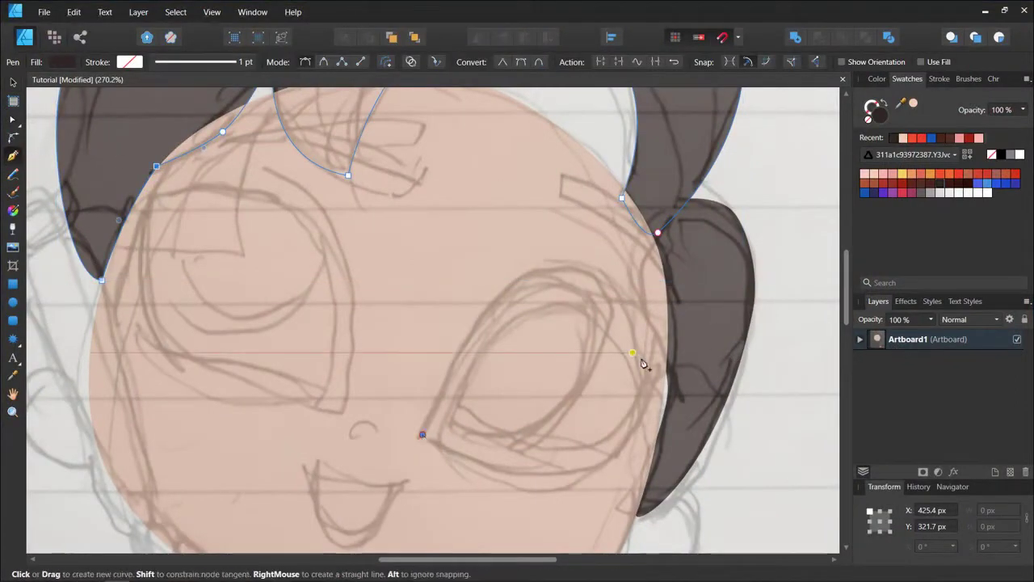
pyautogui.moveTo(660, 367); pyautogui.dragTo(804, 547)
pyautogui.scroll(-3, 804, 549)
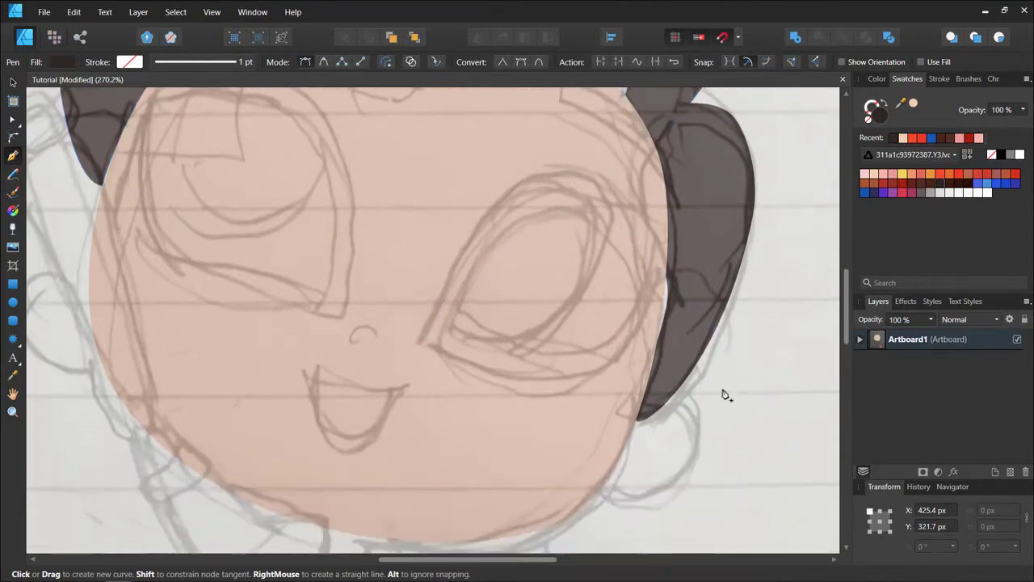
pyautogui.press('a')
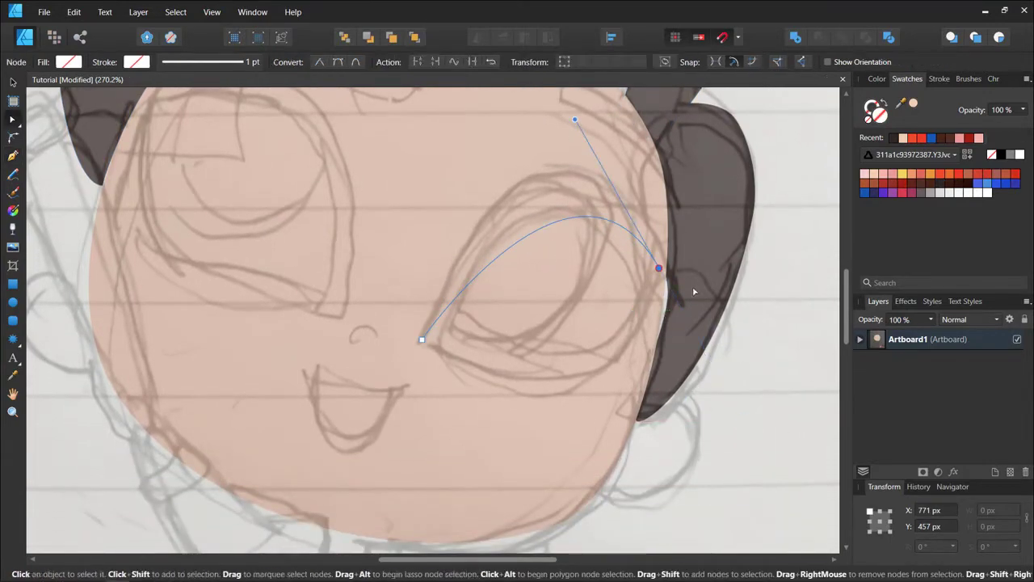
pyautogui.press('p')
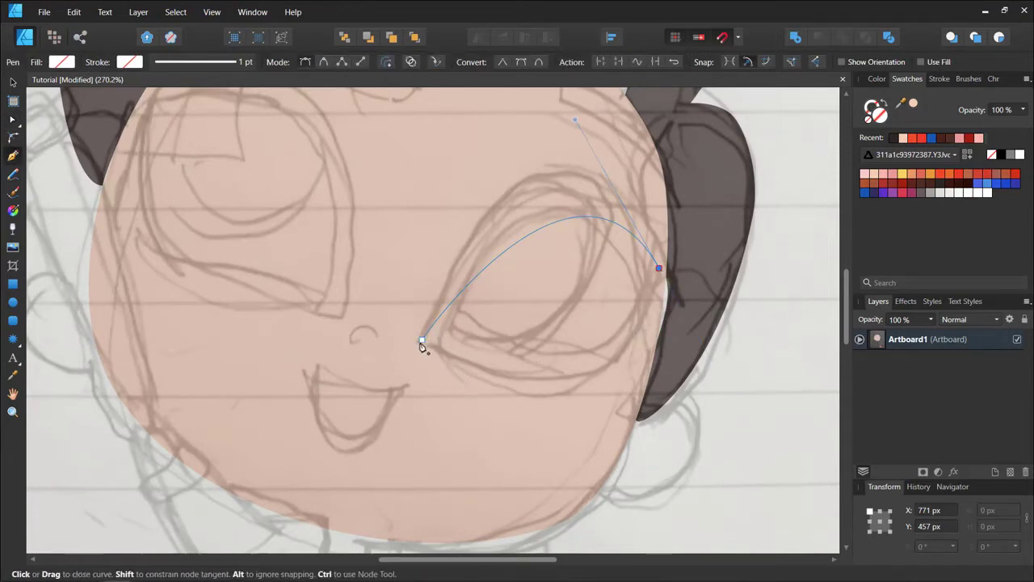
pyautogui.moveTo(353, 312); pyautogui.dragTo(237, 223)
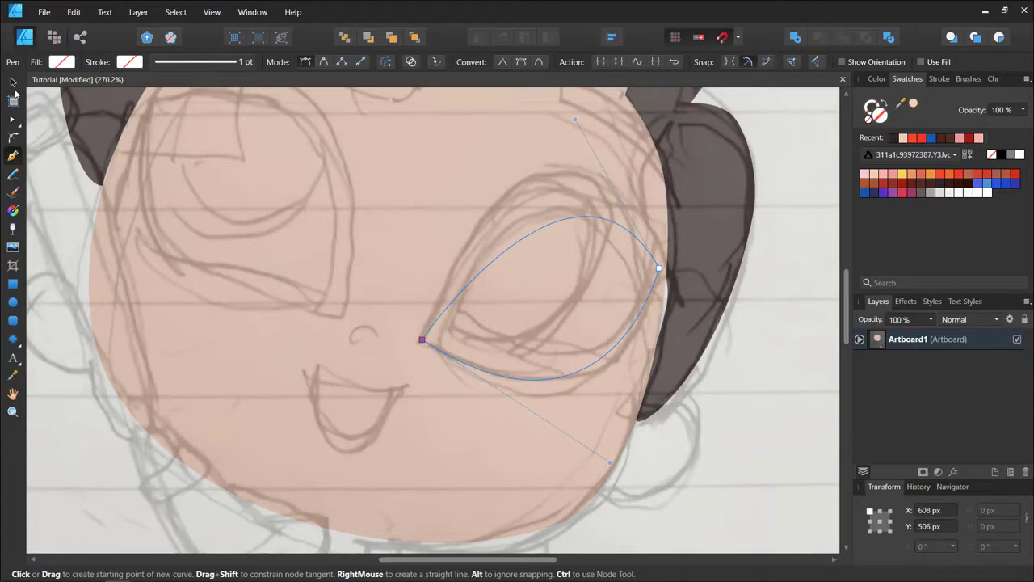
# - Pull the upper curve of the right-hand eye outline up and outward to follow the sketched lid
pyautogui.press('a')
pyautogui.scroll(1, 484, 258)
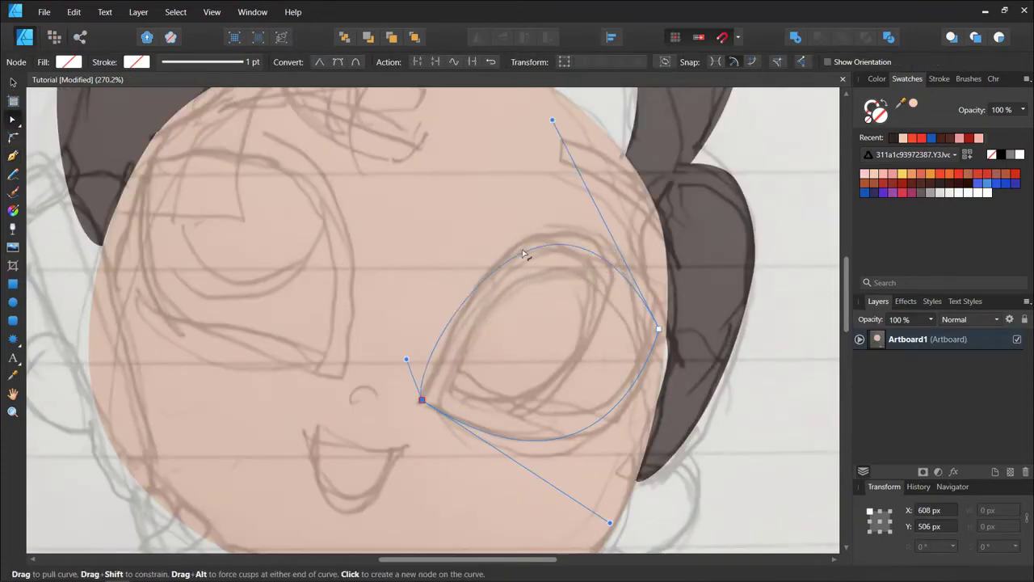
pyautogui.scroll(3, 432, 413)
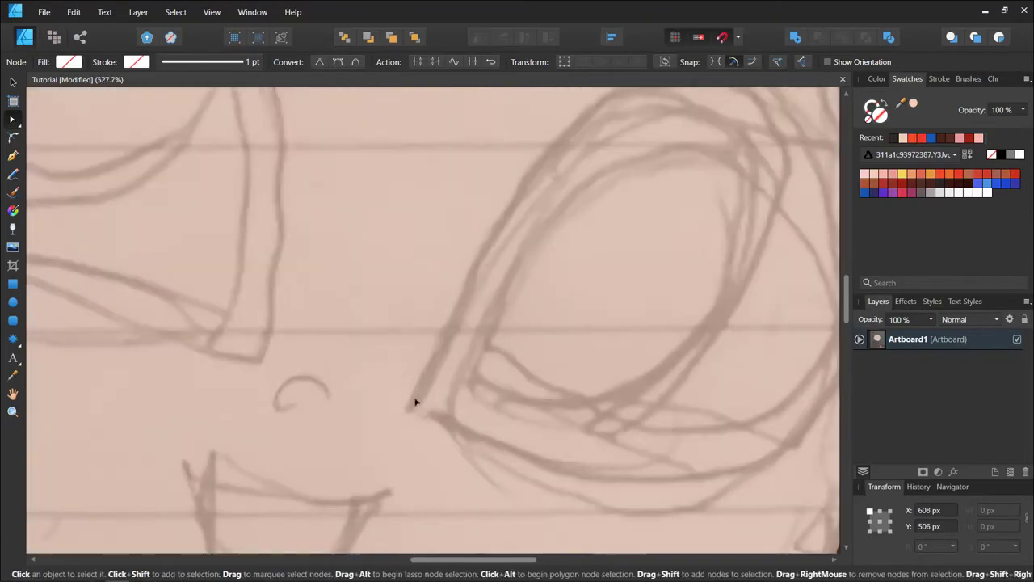
pyautogui.scroll(-2, 412, 410)
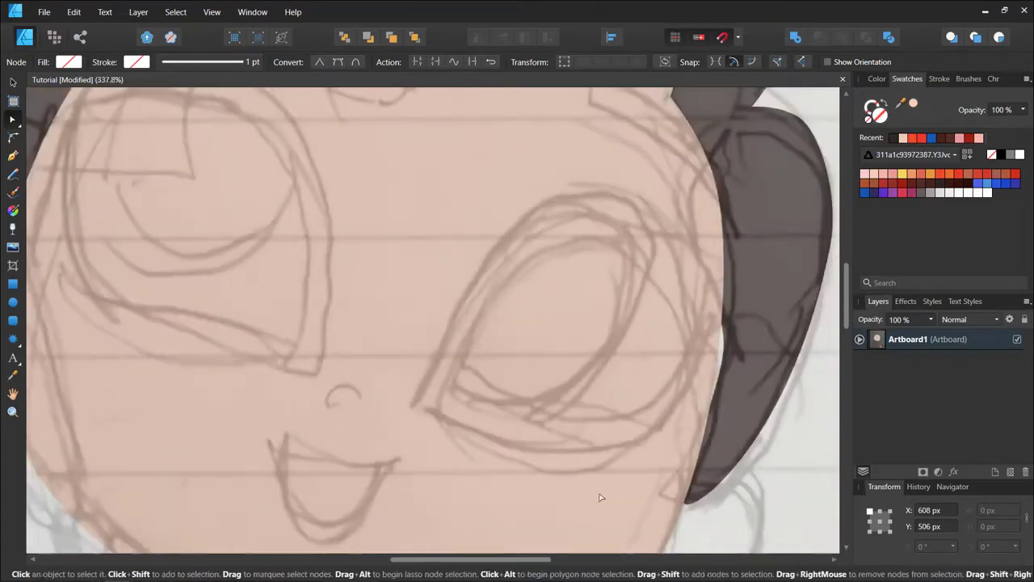
pyautogui.scroll(1, 573, 443)
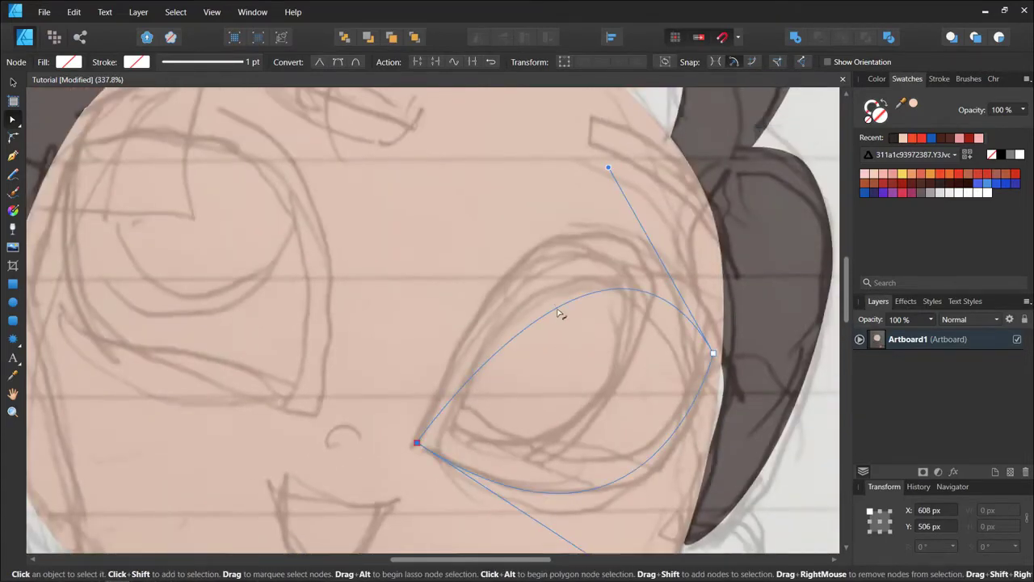
pyautogui.moveTo(541, 281)
pyautogui.mouseDown()
pyautogui.moveTo(536, 259)
pyautogui.moveTo(547, 278)
pyautogui.moveTo(548, 262)
pyautogui.mouseUp()
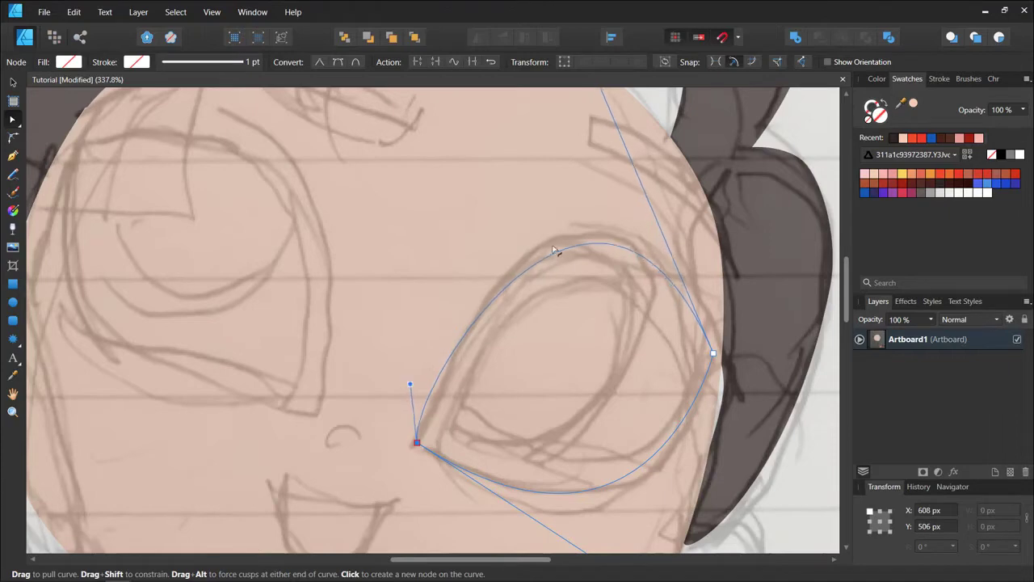
pyautogui.moveTo(554, 250)
pyautogui.mouseDown()
pyautogui.moveTo(571, 293)
pyautogui.moveTo(551, 243)
pyautogui.mouseUp()
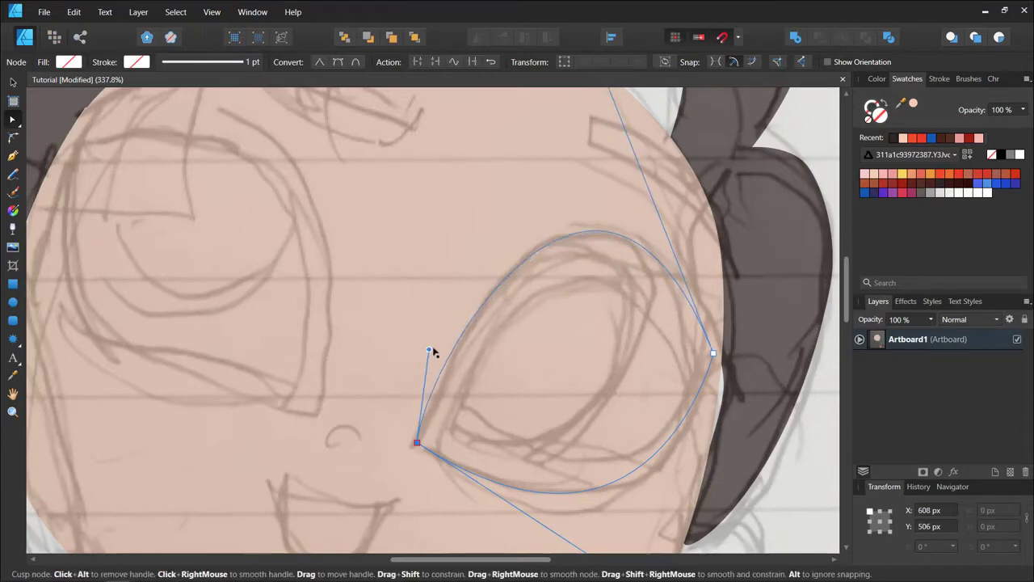
# - Fine-tune the inner corner node's lower handle to fit the lower lid, and fill the eye shape with white
pyautogui.scroll(-3, 512, 388)
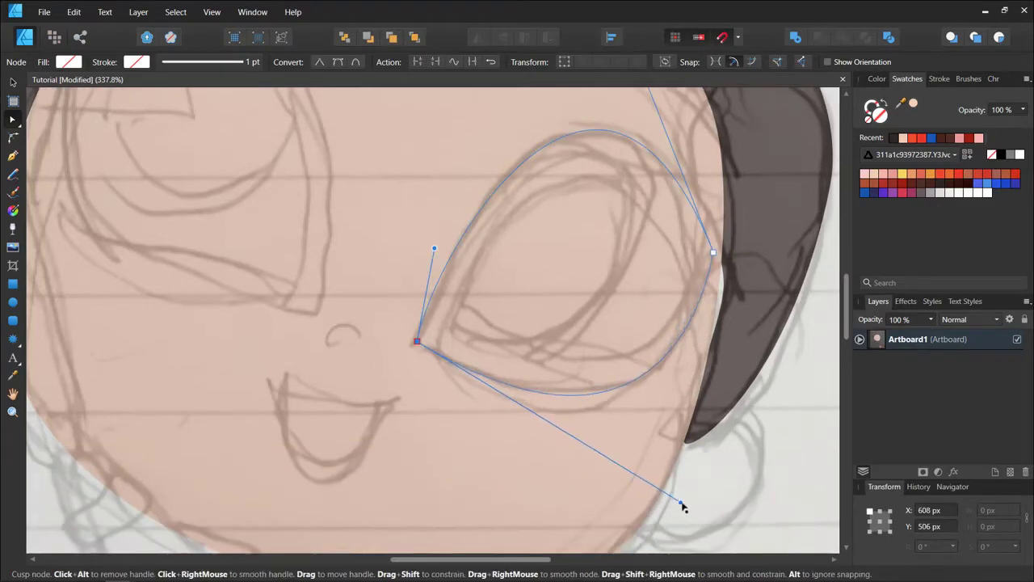
pyautogui.moveTo(683, 507); pyautogui.dragTo(679, 486)
pyautogui.scroll(2, 685, 485)
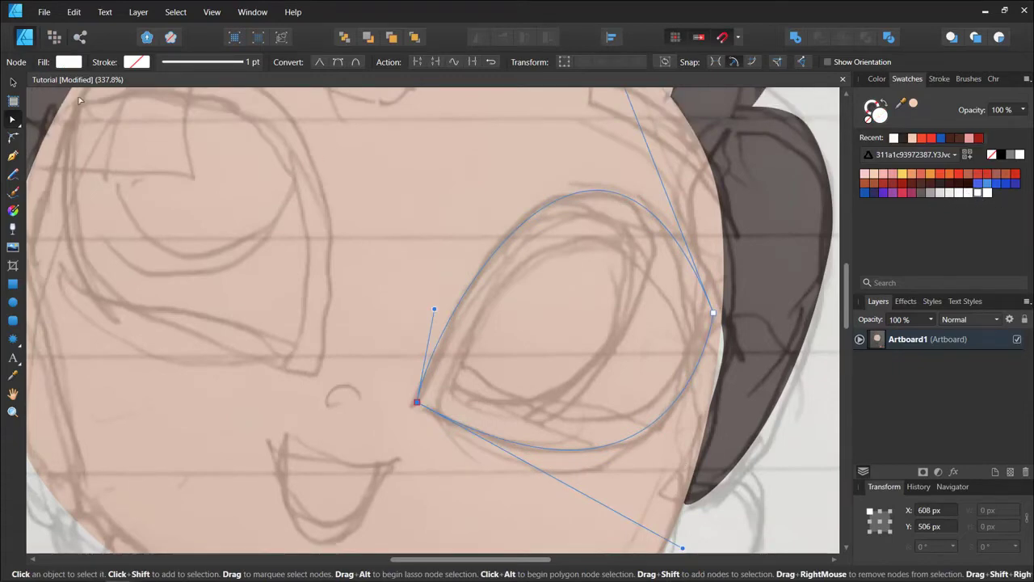
pyautogui.click(12, 82)
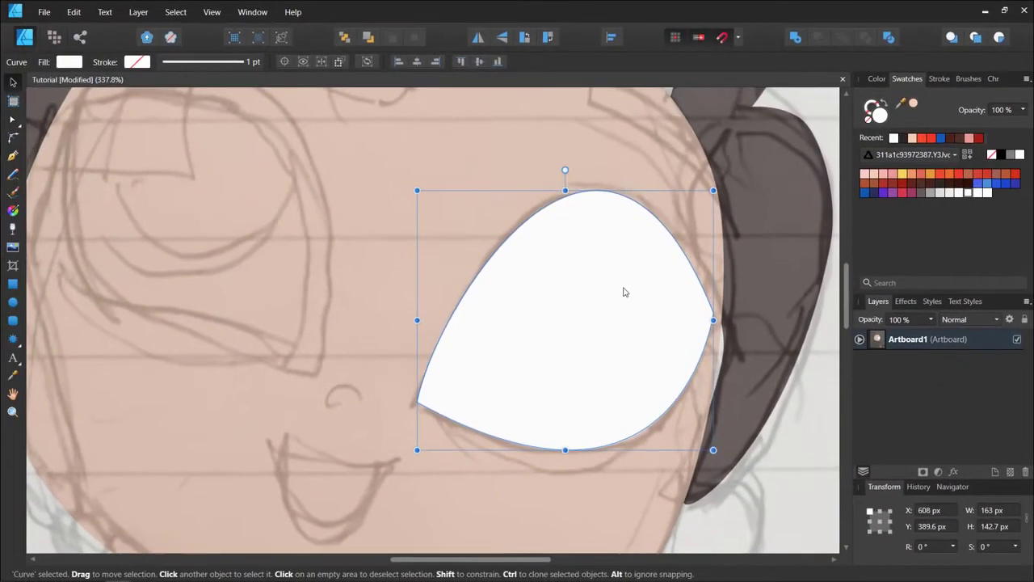
# - Draw a 128 px circle inserted inside the white eye shape and fill it with the dark grey-brown swatch as the iris
pyautogui.click(13, 302)
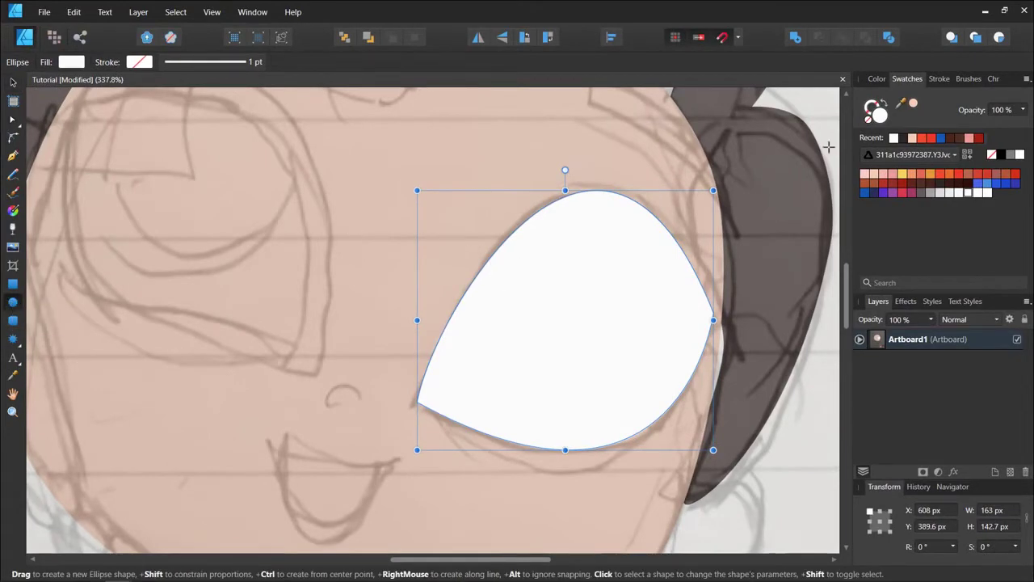
pyautogui.moveTo(417, 129); pyautogui.dragTo(495, 224)
pyautogui.hotkey('ctrl', 'z')
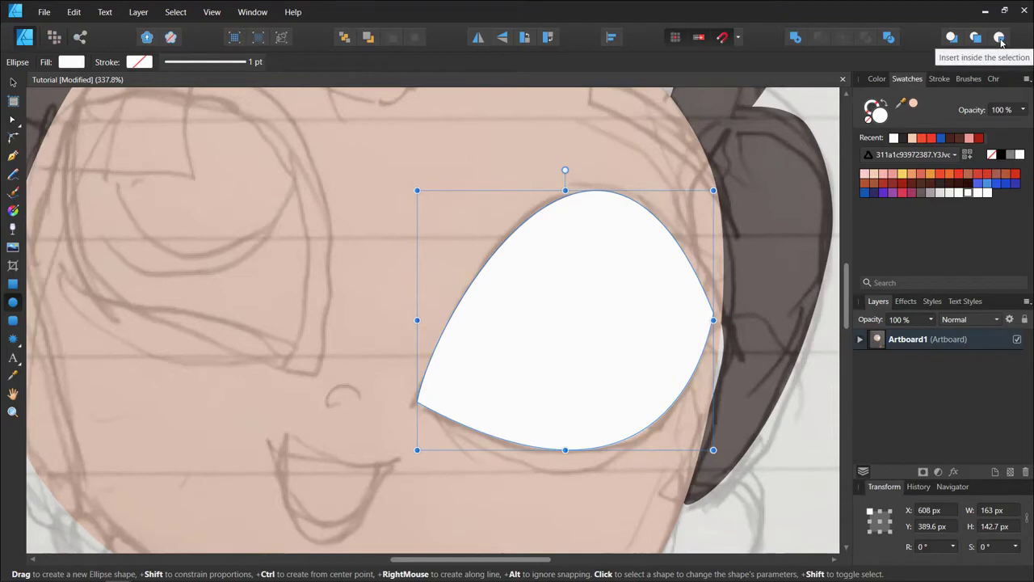
pyautogui.moveTo(404, 139); pyautogui.dragTo(636, 372)
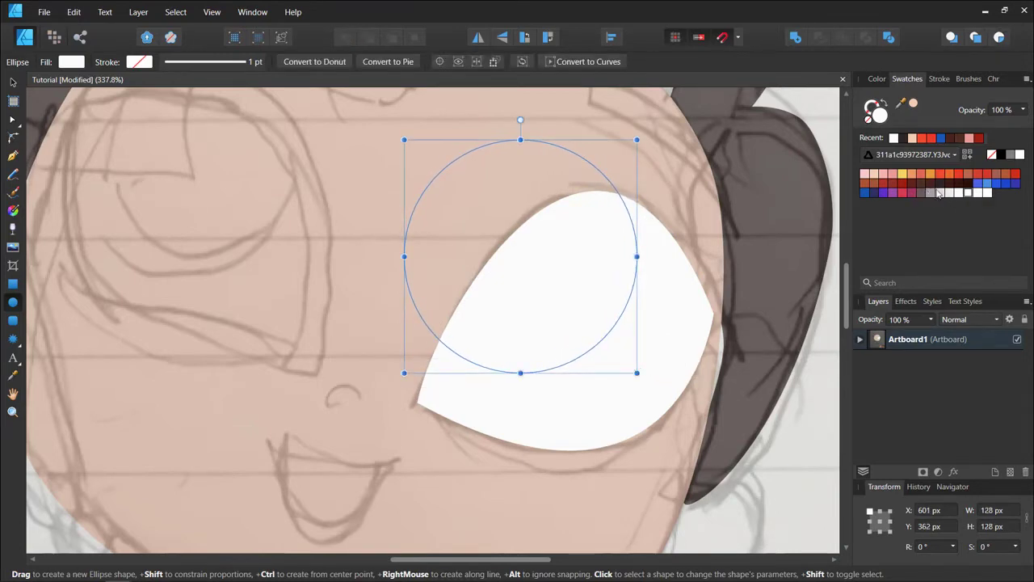
pyautogui.click(932, 194)
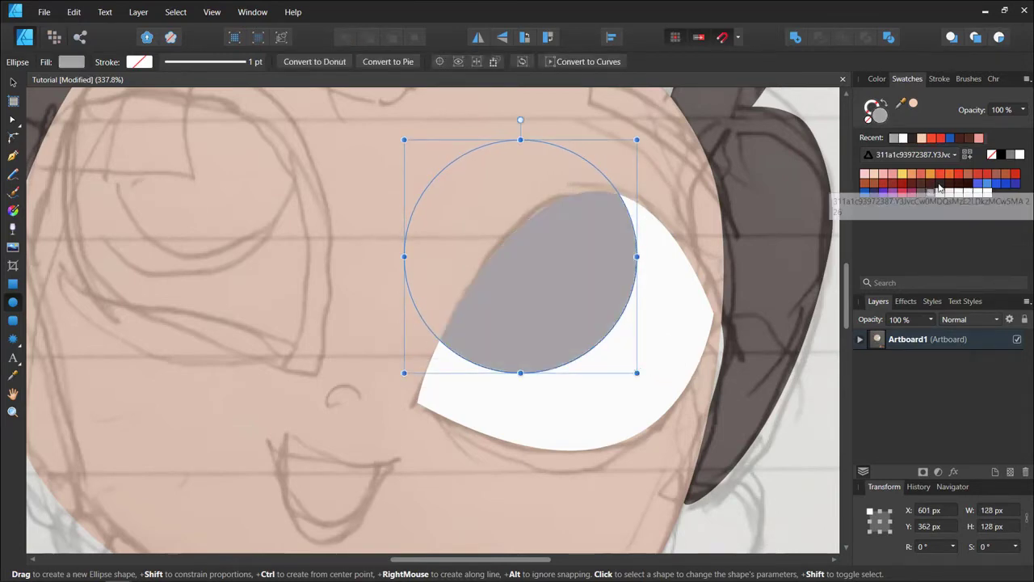
pyautogui.click(918, 194)
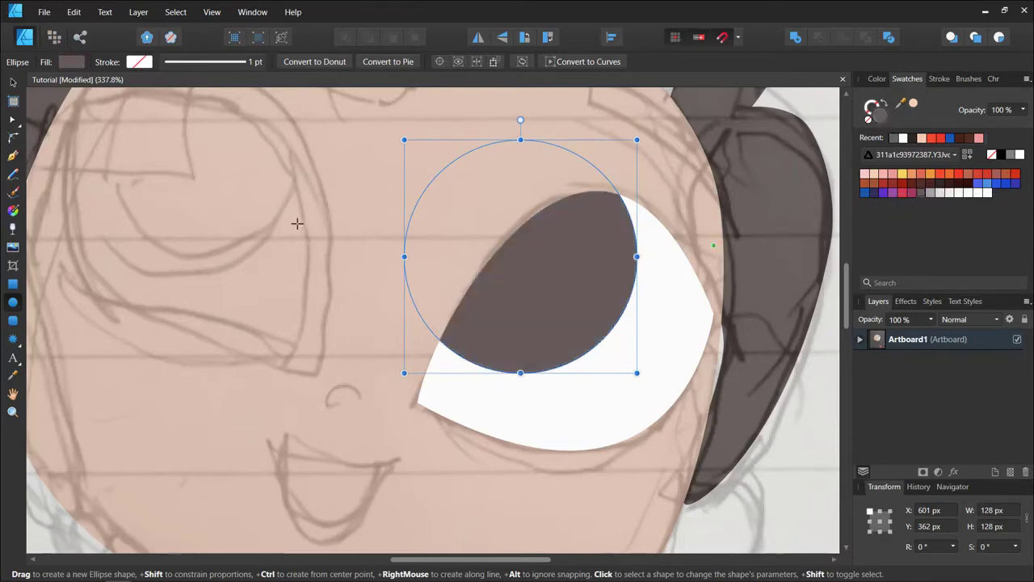
# - Shift the iris slightly towards the eye's centre and scale a concentric copy down to 84 px for the pupil
pyautogui.click(13, 82)
pyautogui.moveTo(609, 303)
pyautogui.mouseDown()
pyautogui.moveTo(623, 323)
pyautogui.moveTo(543, 303)
pyautogui.moveTo(609, 329)
pyautogui.moveTo(623, 312)
pyautogui.mouseUp()
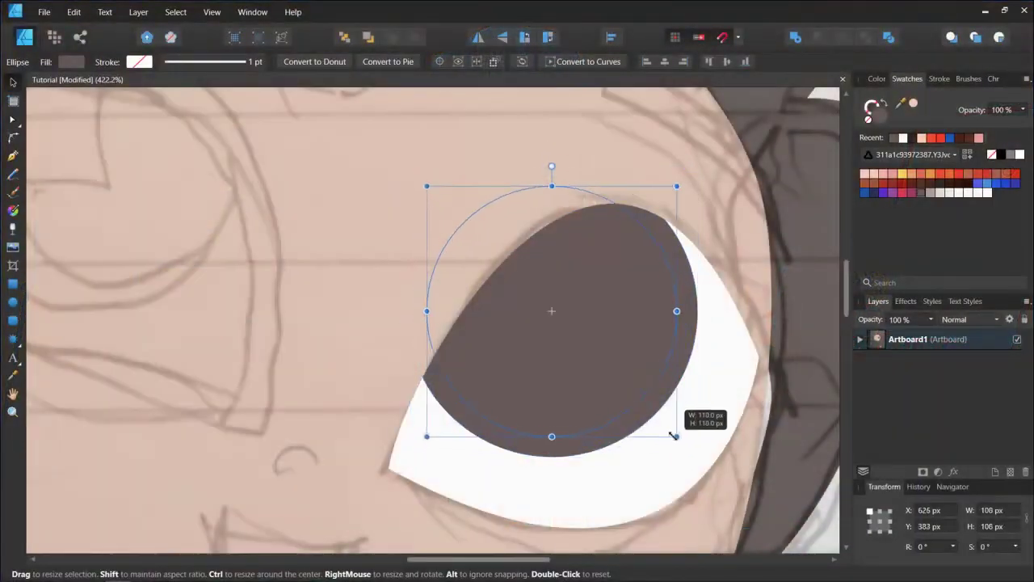
pyautogui.moveTo(674, 437); pyautogui.dragTo(648, 407)
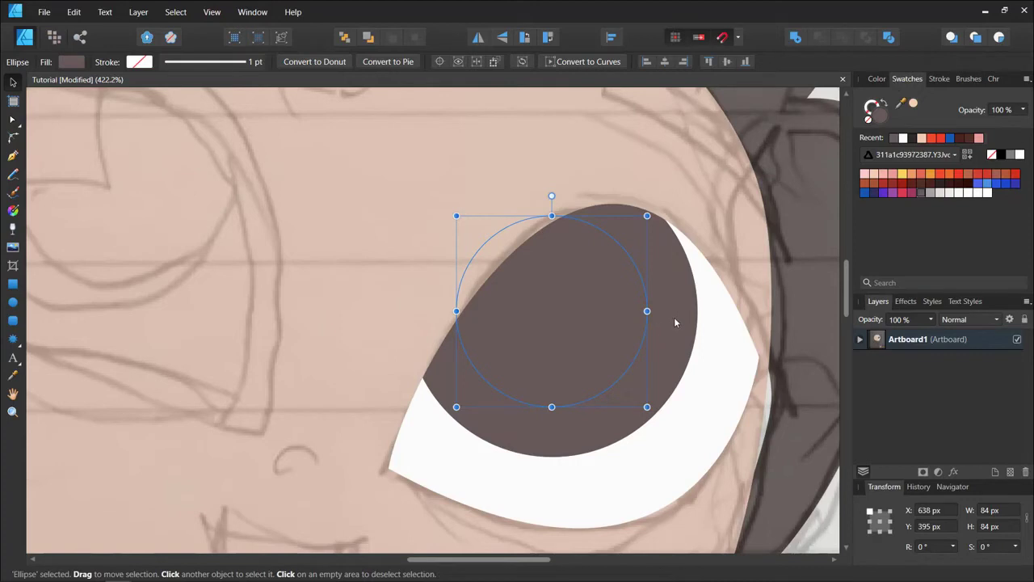
# - Darken the pupil circle by setting its fill lightness to 28
pyautogui.click(878, 79)
pyautogui.moveTo(912, 169)
pyautogui.mouseDown()
pyautogui.moveTo(904, 168)
pyautogui.moveTo(925, 170)
pyautogui.moveTo(905, 168)
pyautogui.moveTo(917, 162)
pyautogui.moveTo(908, 153)
pyautogui.mouseUp()
pyautogui.scroll(-5, 411, 290)
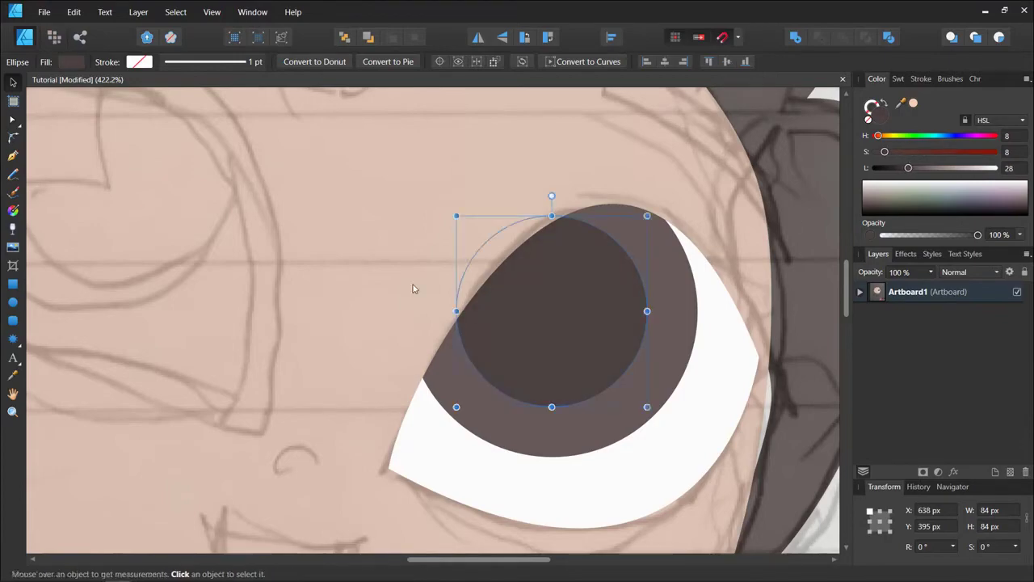
# - Place white highlight circles of 41 px and 25 px in the eye, with the smaller one below the larger
pyautogui.scroll(2, 336, 299)
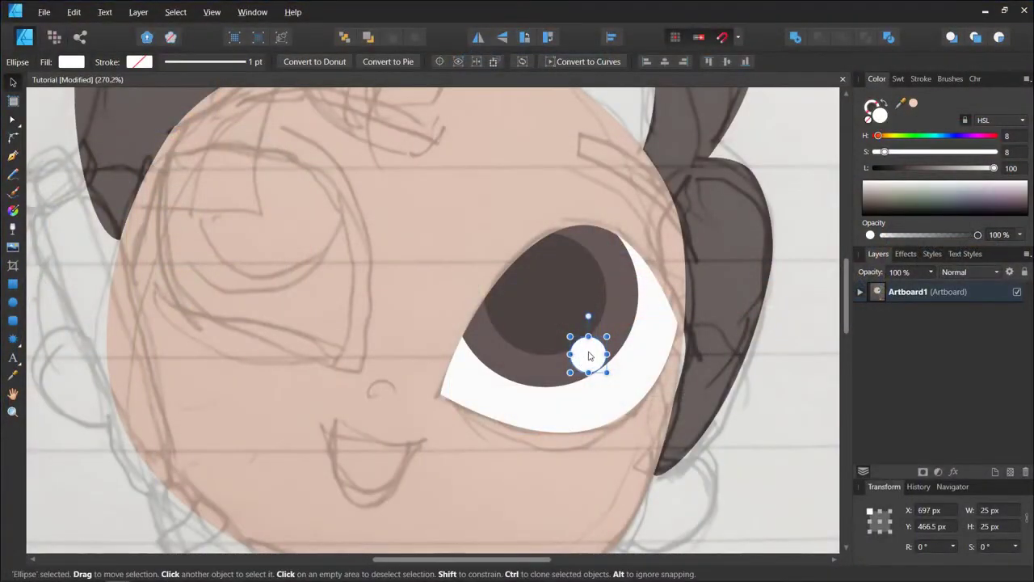
pyautogui.moveTo(586, 299); pyautogui.dragTo(598, 277)
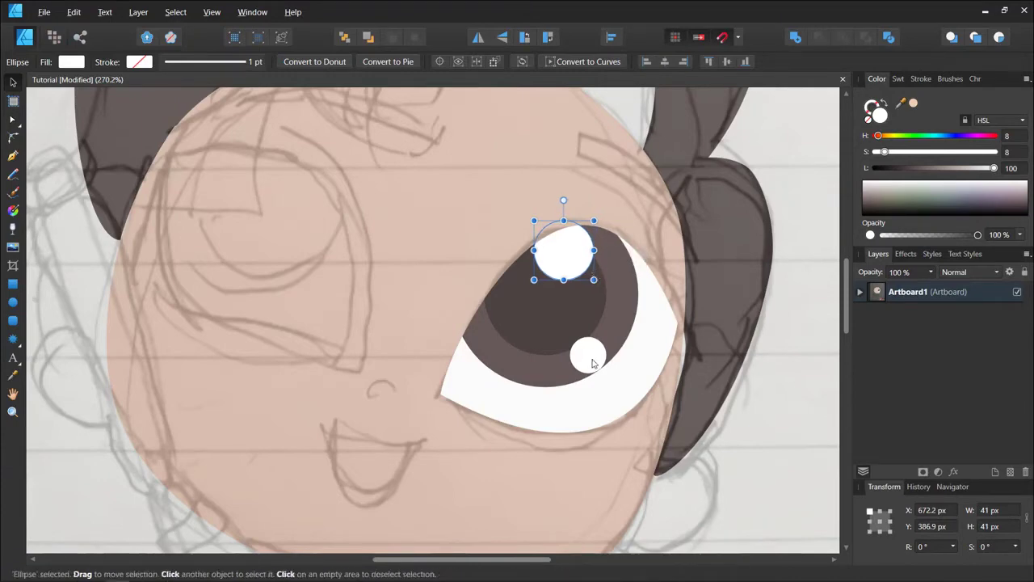
pyautogui.moveTo(592, 363); pyautogui.dragTo(582, 394)
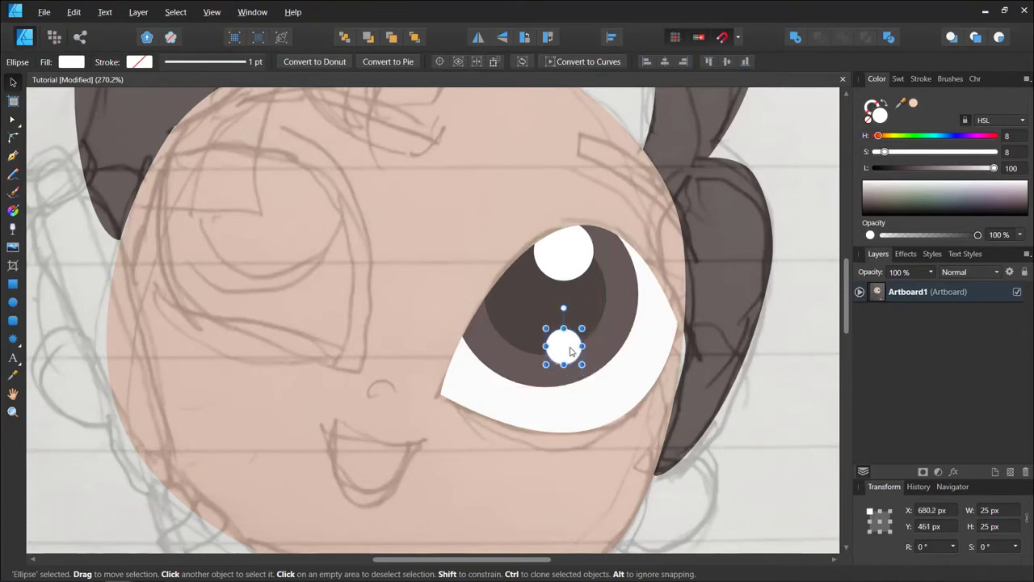
pyautogui.scroll(-4, 570, 351)
pyautogui.click(726, 303)
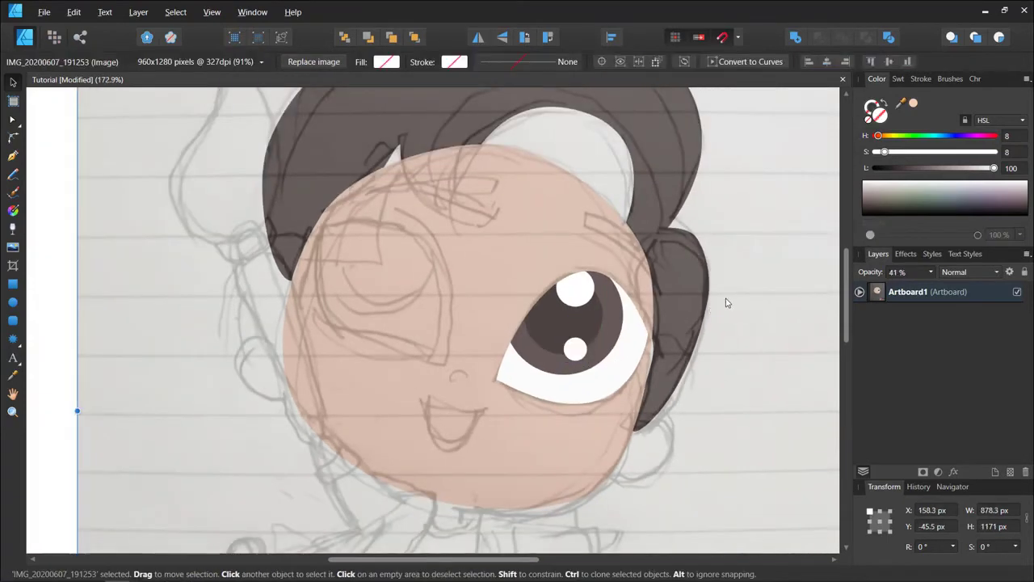
# - Draw a 24 px crescent rotated to -120° over the sketched nose and adjust its inner curve to make it thinner
pyautogui.scroll(3, 661, 276)
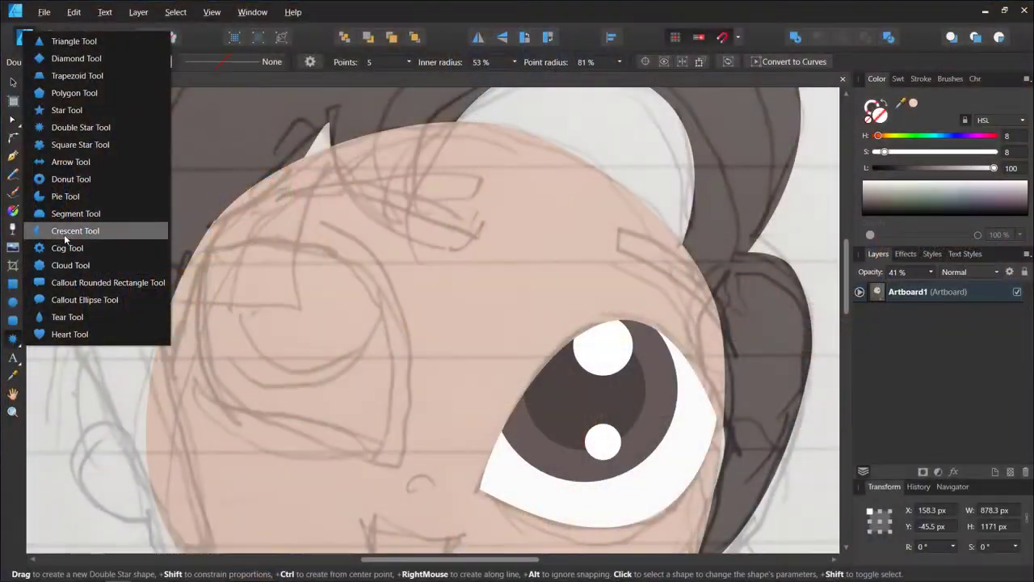
pyautogui.click(69, 232)
pyautogui.scroll(6, 412, 450)
pyautogui.moveTo(404, 340); pyautogui.dragTo(470, 403)
pyautogui.moveTo(435, 314); pyautogui.dragTo(477, 388)
pyautogui.scroll(5, 492, 349)
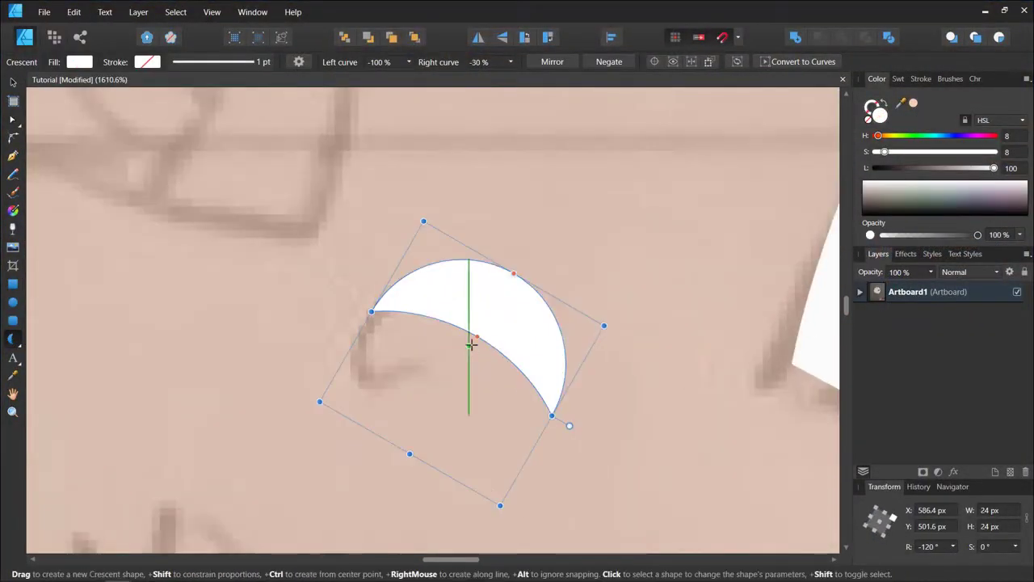
pyautogui.moveTo(478, 332); pyautogui.dragTo(486, 294)
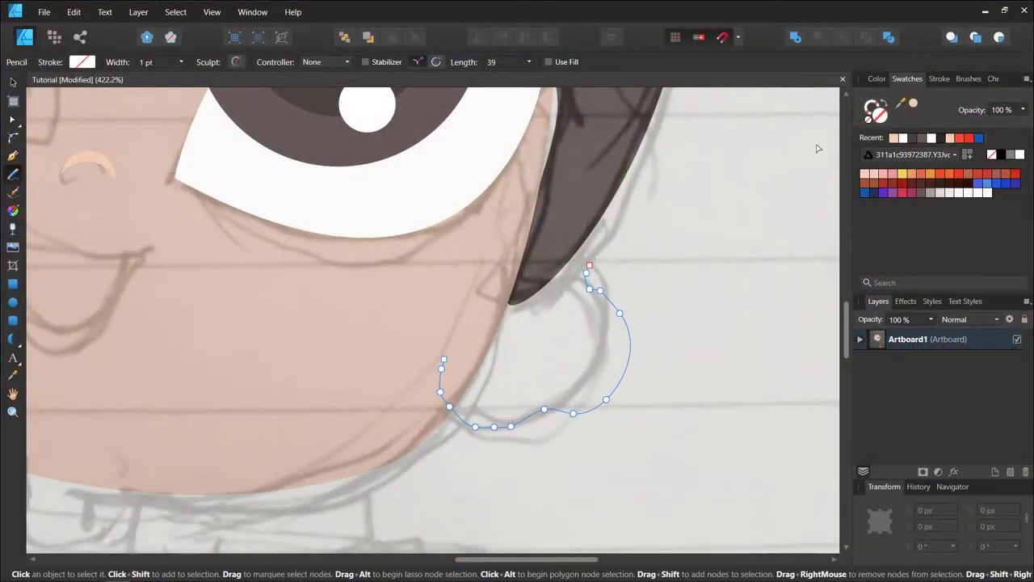
# - Enable filling for freehand strokes and trace the sketched ear below the sideburn as a pink Pencil shape
pyautogui.hotkey('ctrl', 'd')
pyautogui.click(548, 61)
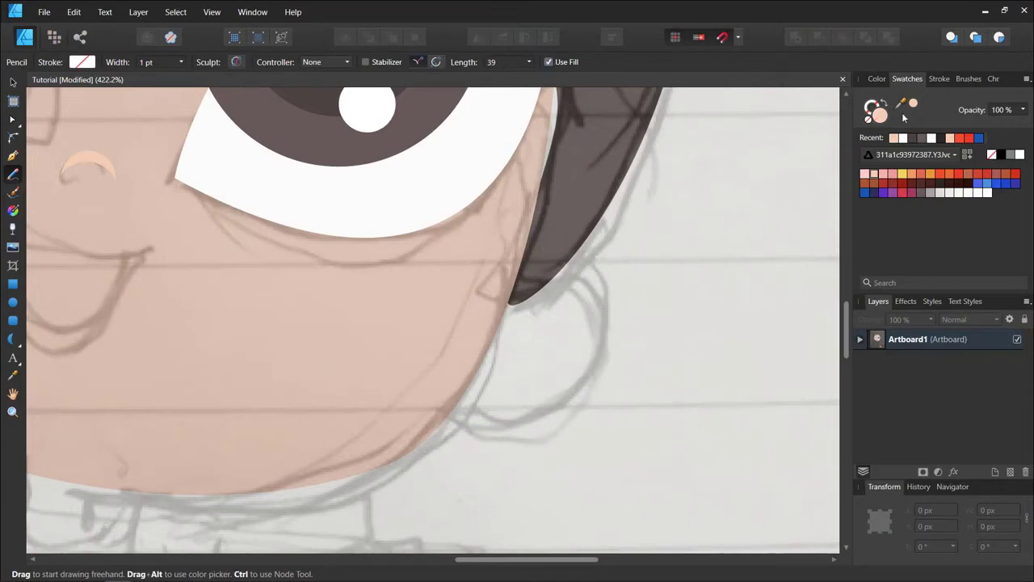
pyautogui.moveTo(474, 363)
pyautogui.mouseDown()
pyautogui.moveTo(471, 404)
pyautogui.moveTo(557, 402)
pyautogui.moveTo(613, 346)
pyautogui.moveTo(575, 235)
pyautogui.moveTo(393, 327)
pyautogui.moveTo(384, 389)
pyautogui.moveTo(415, 457)
pyautogui.mouseUp()
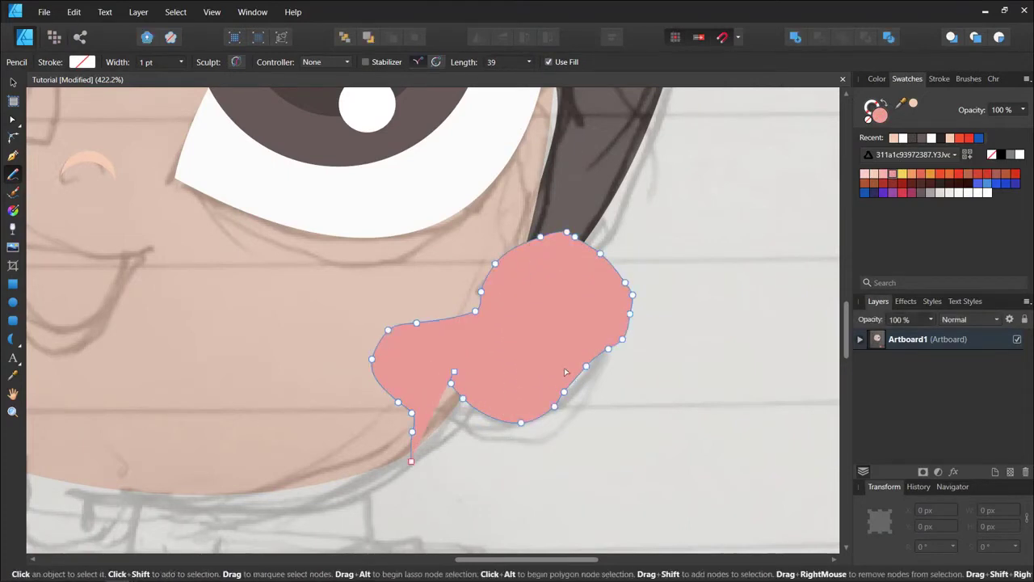
pyautogui.hotkey('ctrl', 'z')
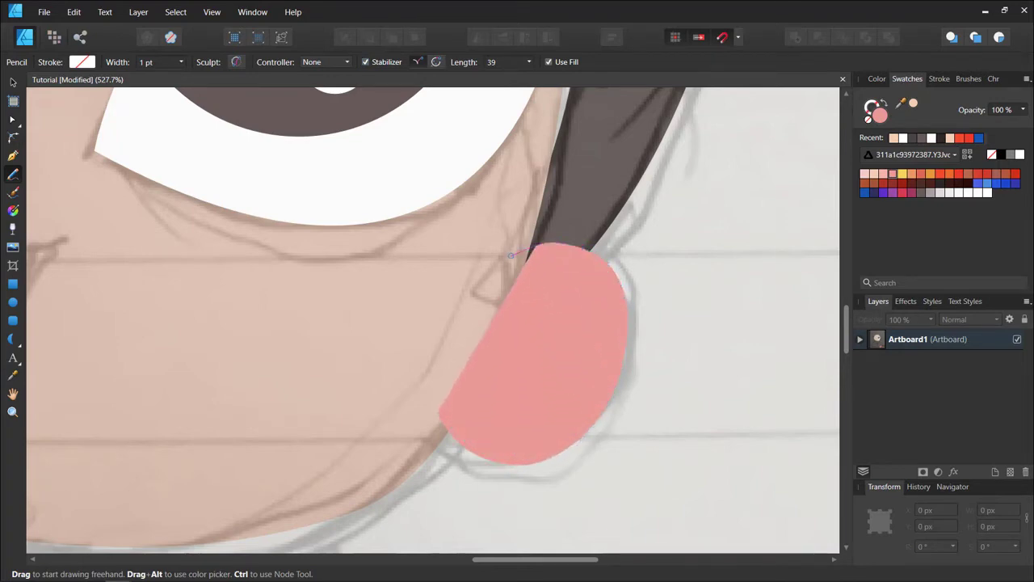
pyautogui.moveTo(453, 399); pyautogui.dragTo(446, 408)
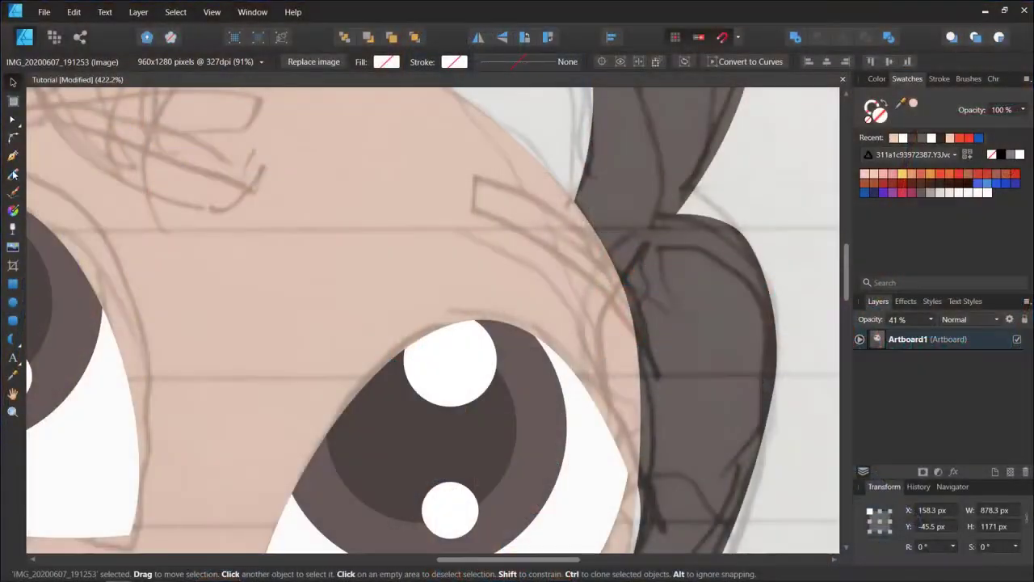
# - Trace the sketched eyebrow above the right eye with a single curved Pen path about 66 px wide
pyautogui.click(13, 168)
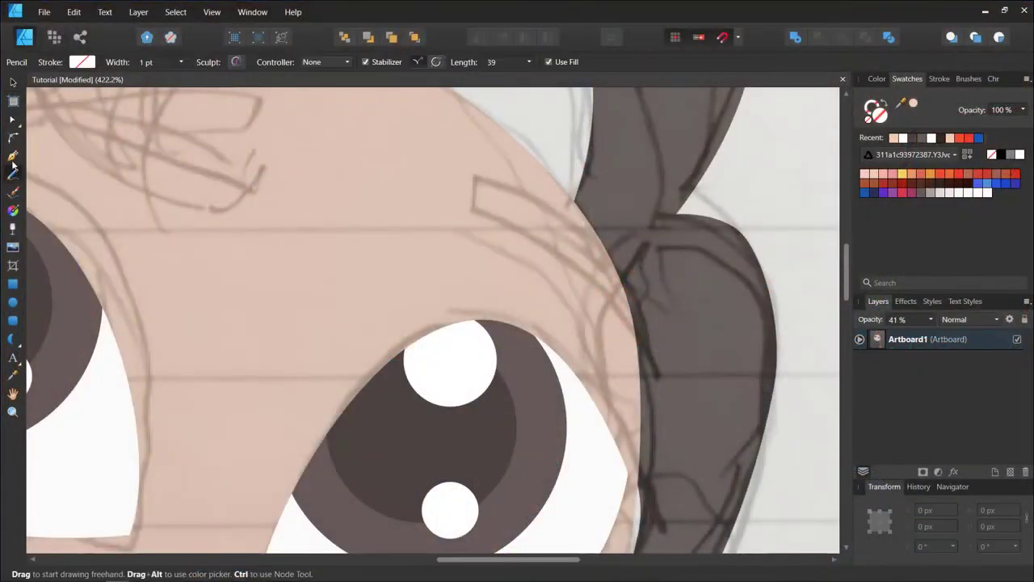
pyautogui.click(13, 155)
pyautogui.click(456, 220)
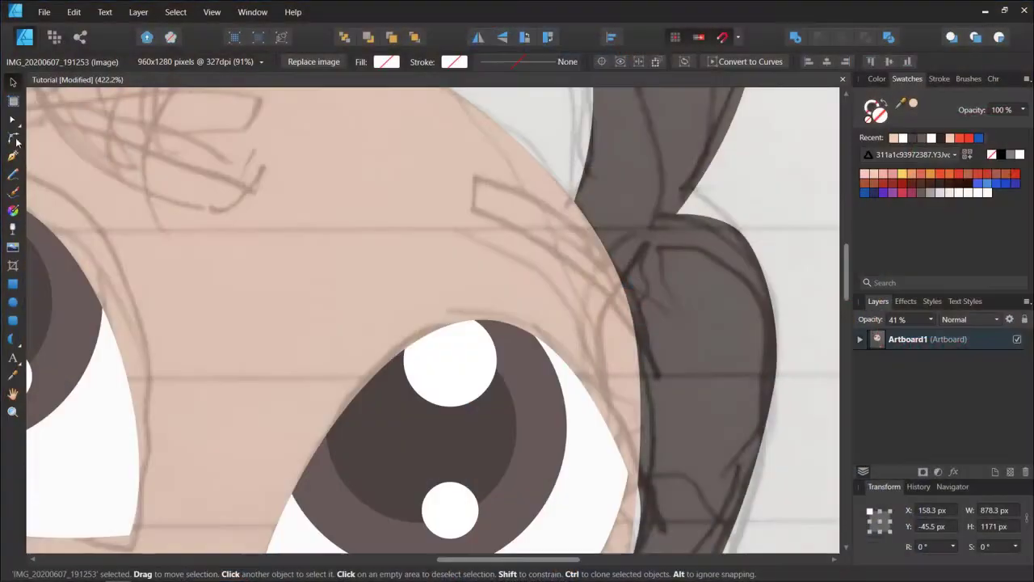
pyautogui.click(13, 157)
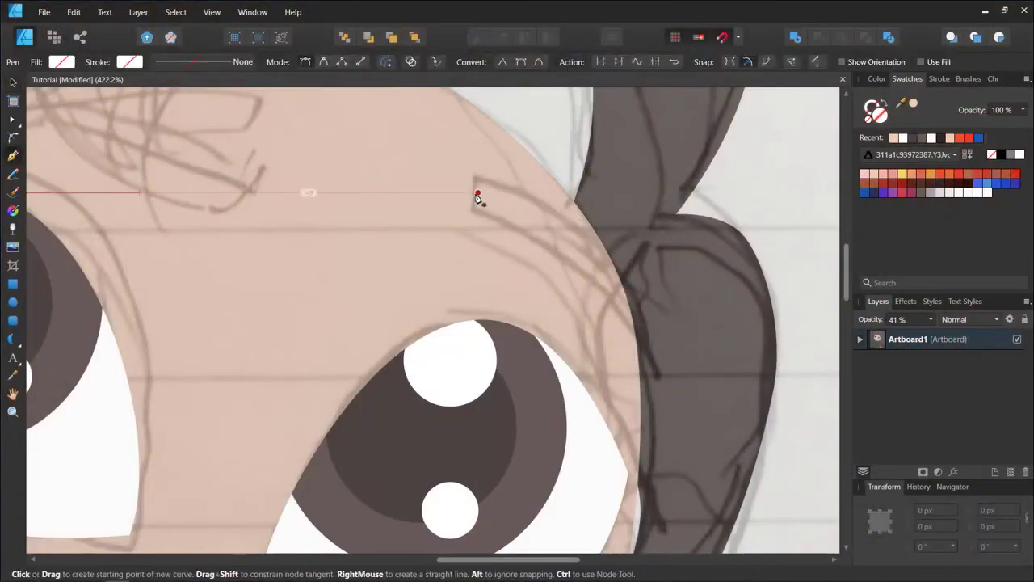
pyautogui.click(473, 193)
pyautogui.moveTo(623, 314); pyautogui.dragTo(665, 414)
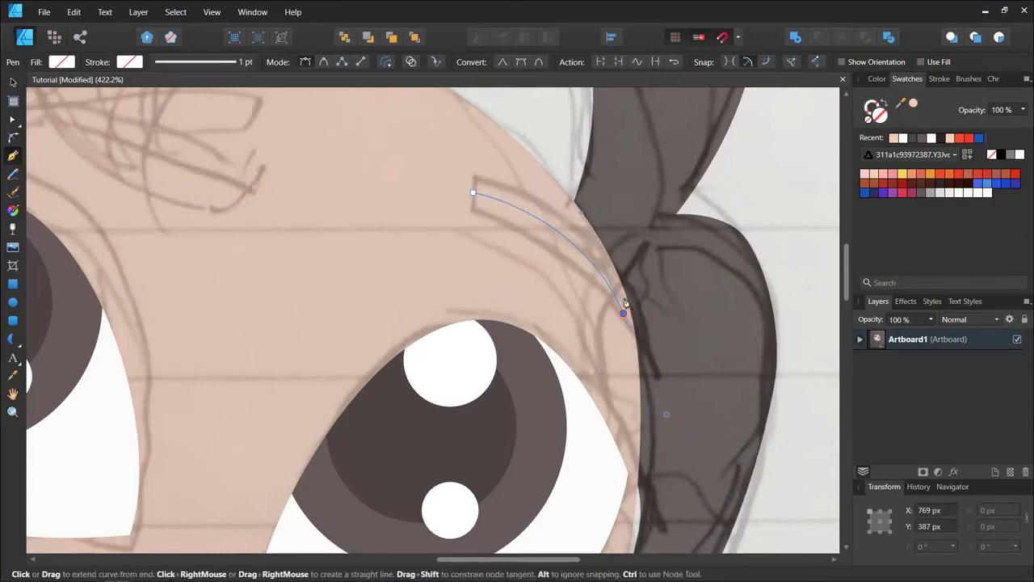
# - Give the right eyebrow curve a black 2.8 pt stroke with butt caps
pyautogui.click(199, 62)
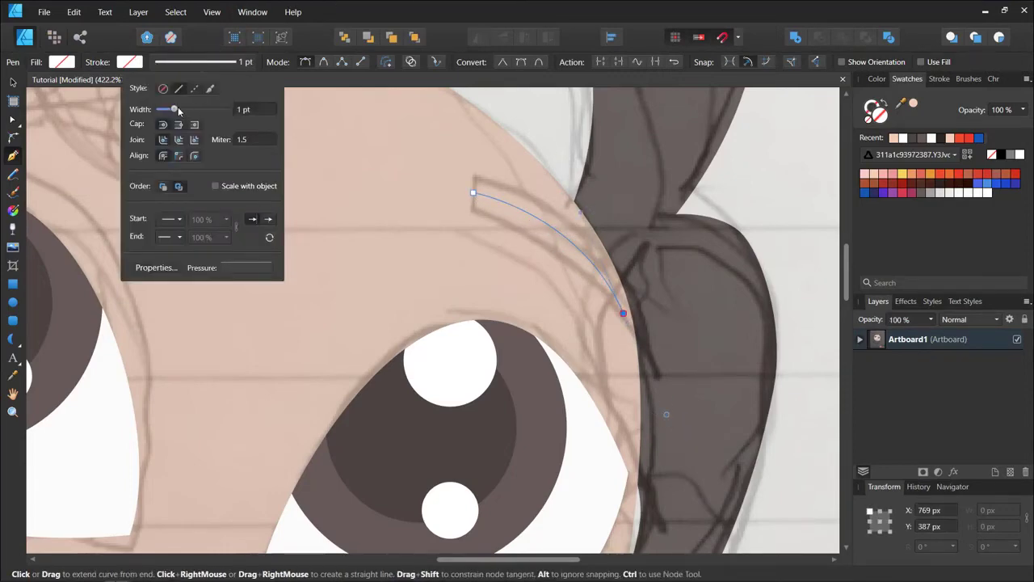
pyautogui.moveTo(178, 107); pyautogui.dragTo(178, 109)
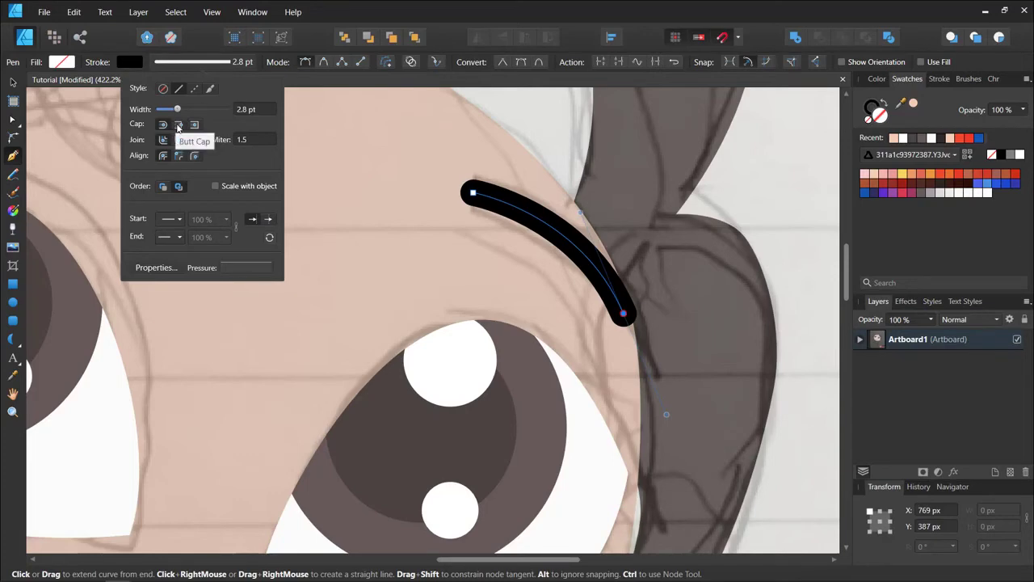
pyautogui.click(179, 125)
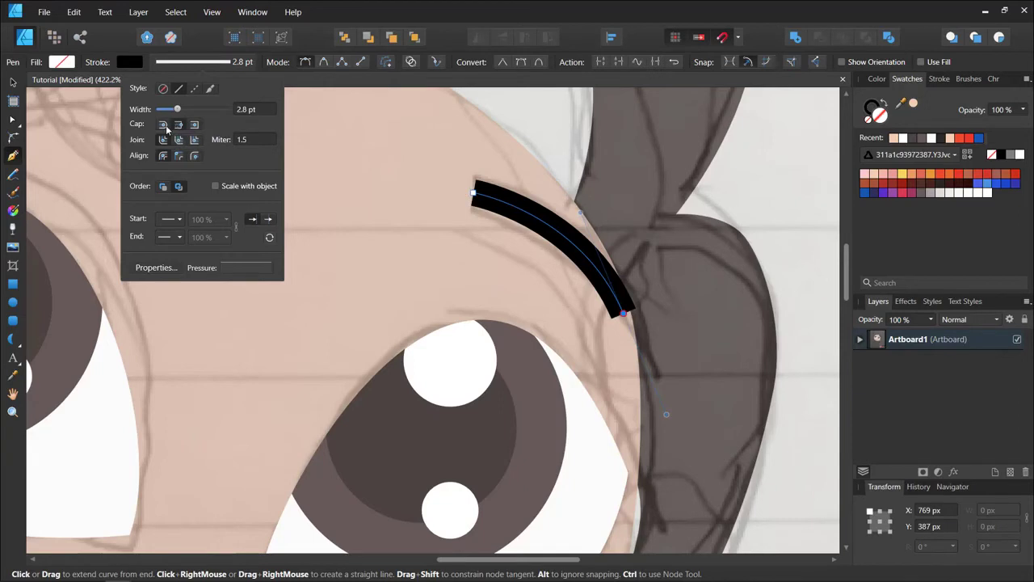
pyautogui.click(166, 128)
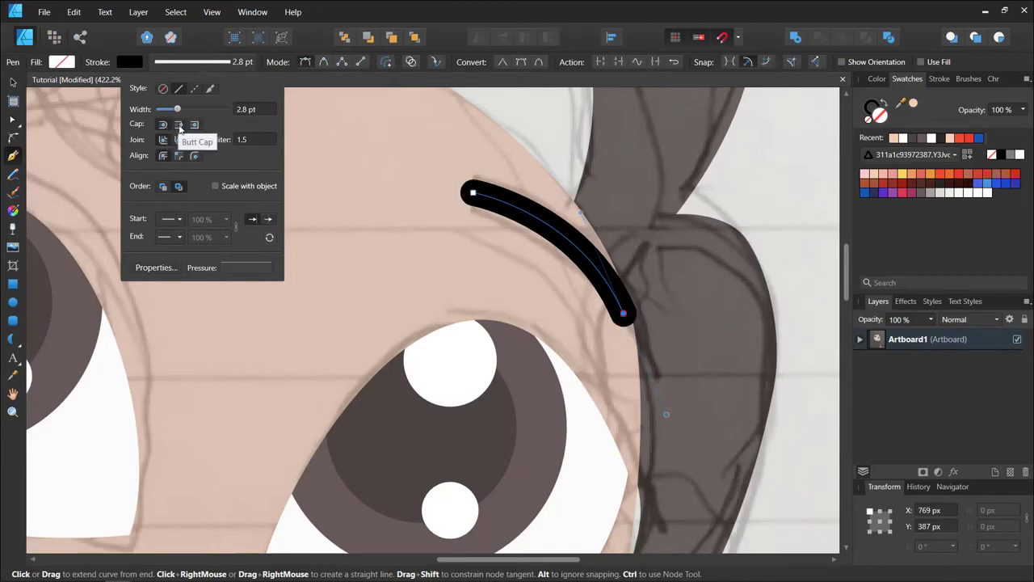
pyautogui.click(179, 128)
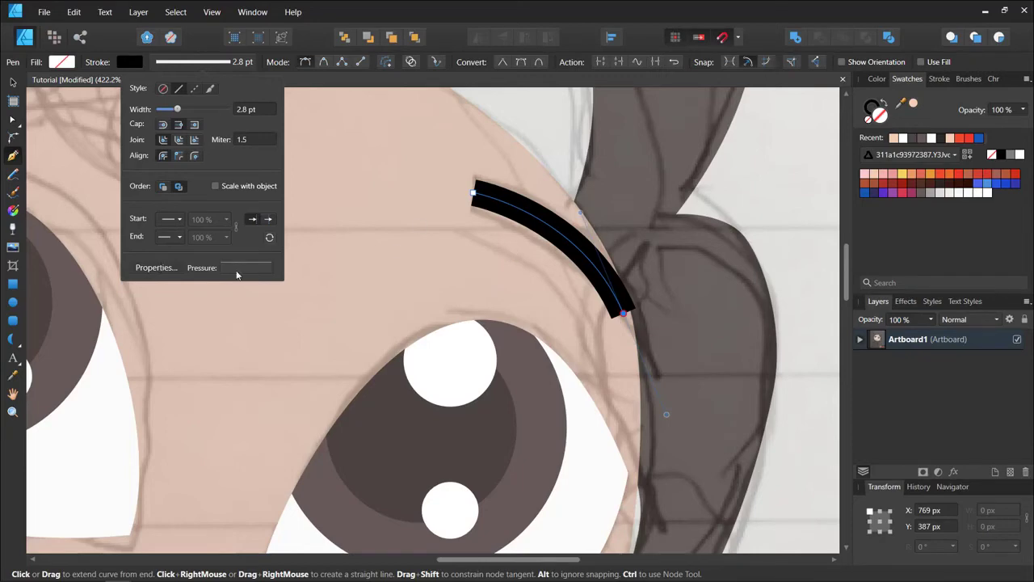
# - Taper the eyebrow stroke to a point at its outer end by lowering the end of its pressure profile to zero
pyautogui.click(243, 267)
pyautogui.click(391, 284)
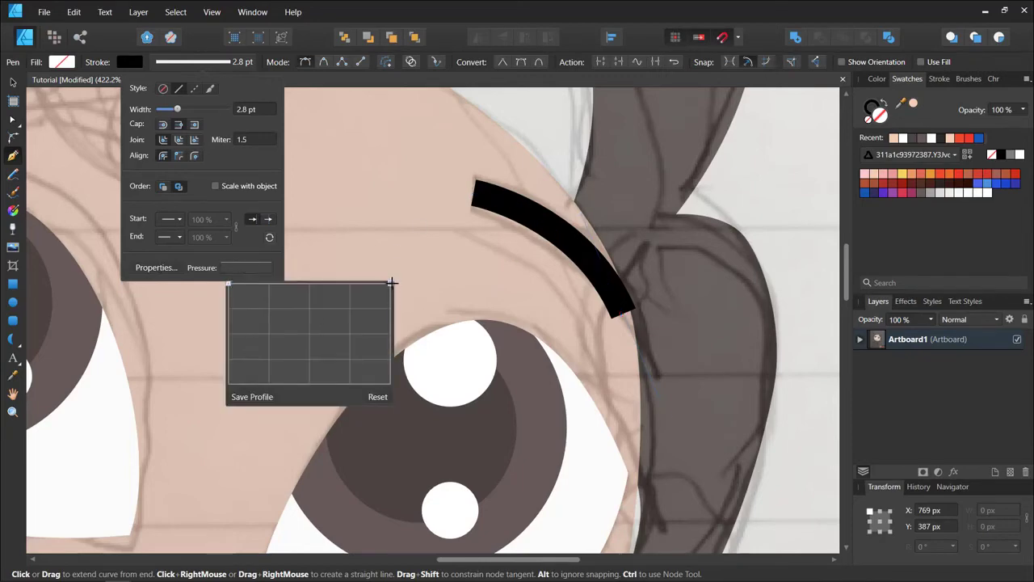
pyautogui.moveTo(391, 284); pyautogui.dragTo(392, 388)
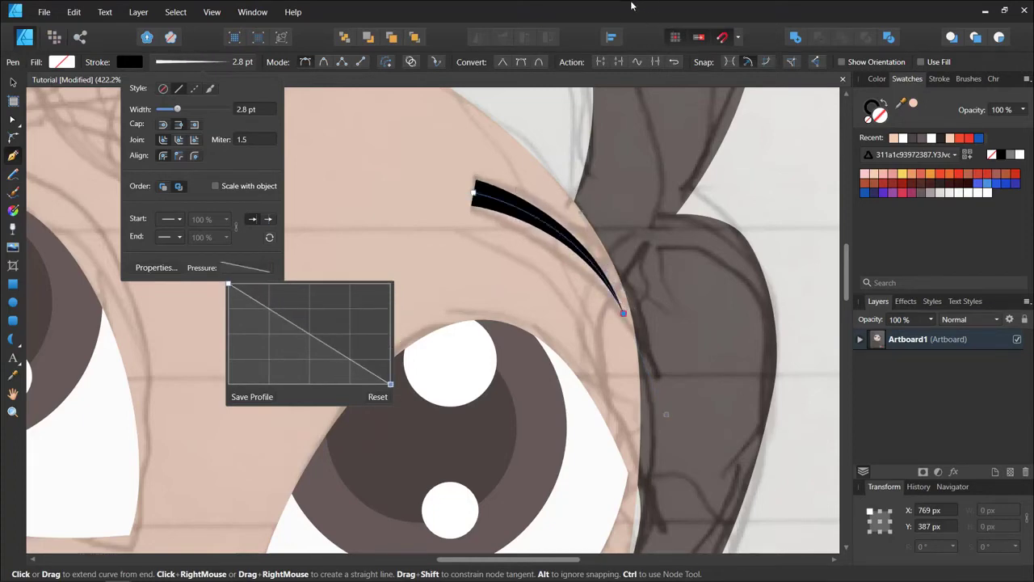
pyautogui.click(619, 5)
pyautogui.click(13, 82)
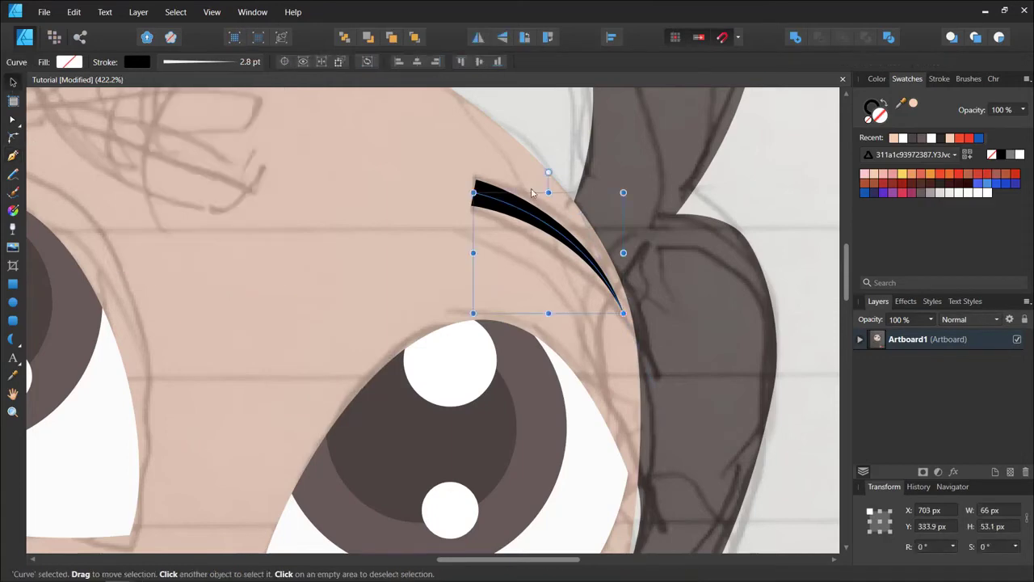
# - Reposition the right eyebrow over the sketch, resize it to 67 by 53.9 px and widen its stroke to 5 pt
pyautogui.moveTo(529, 211); pyautogui.dragTo(522, 211)
pyautogui.moveTo(616, 314)
pyautogui.mouseDown()
pyautogui.moveTo(629, 346)
pyautogui.moveTo(609, 325)
pyautogui.mouseUp()
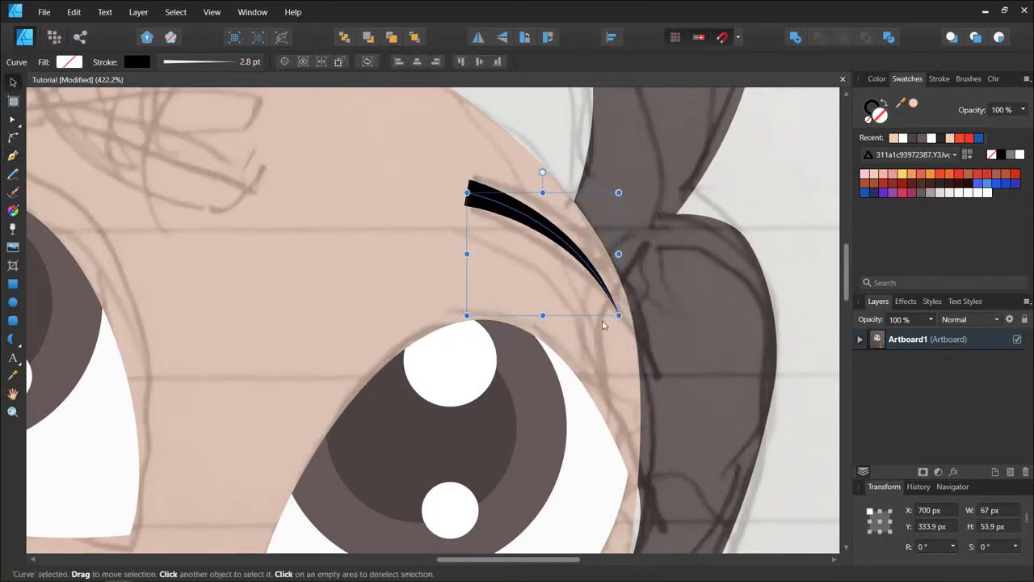
pyautogui.click(191, 66)
pyautogui.scroll(3, 253, 111)
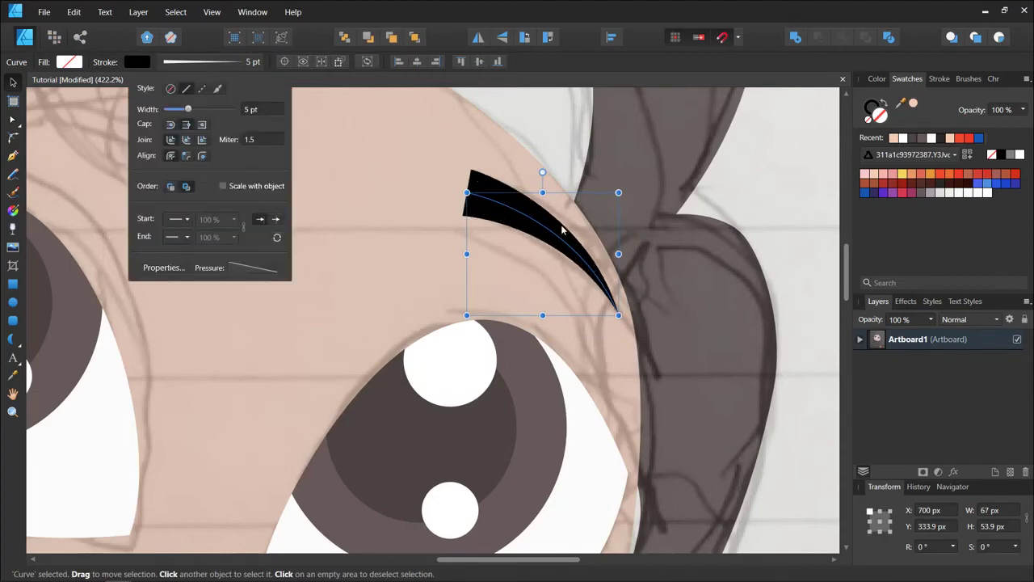
pyautogui.moveTo(564, 231)
pyautogui.mouseDown()
pyautogui.moveTo(581, 258)
pyautogui.moveTo(559, 255)
pyautogui.moveTo(570, 242)
pyautogui.moveTo(543, 233)
pyautogui.mouseUp()
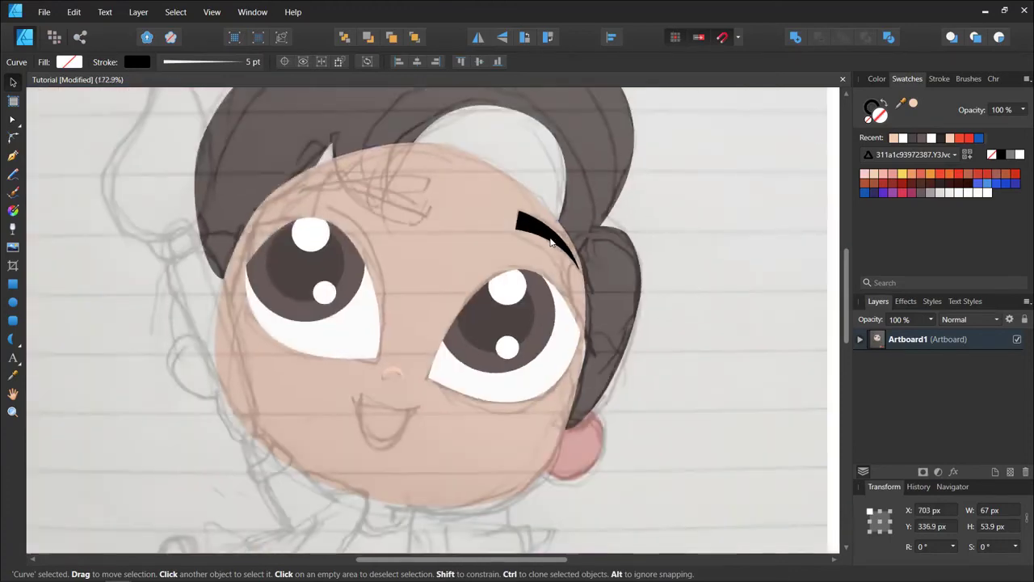
pyautogui.scroll(-4, 543, 234)
pyautogui.scroll(3, 509, 222)
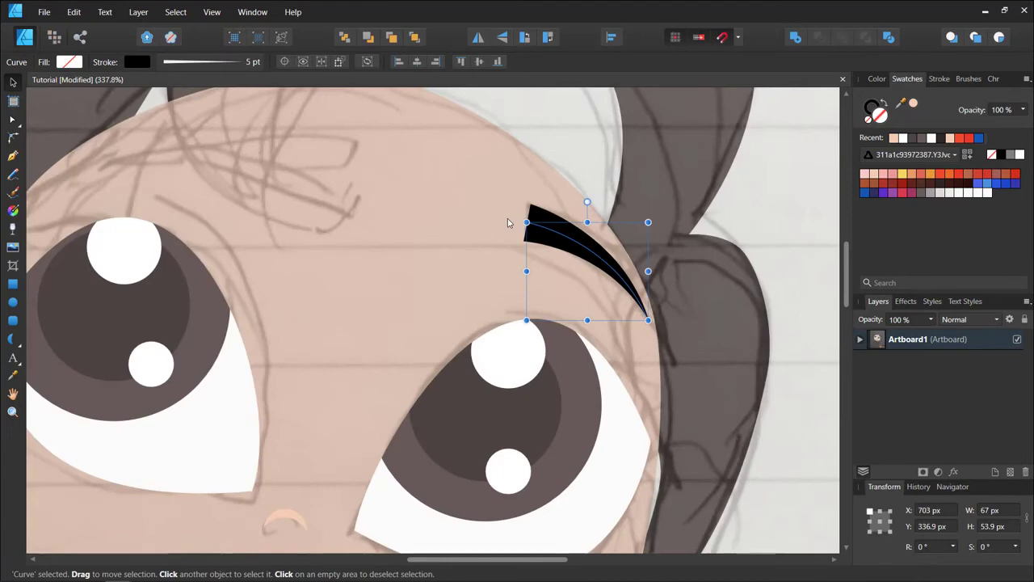
# - Place a horizontally flipped copy of the eyebrow above the left eye, rotated to -35.6° and enlarged to 102.9 px wide
pyautogui.click(481, 36)
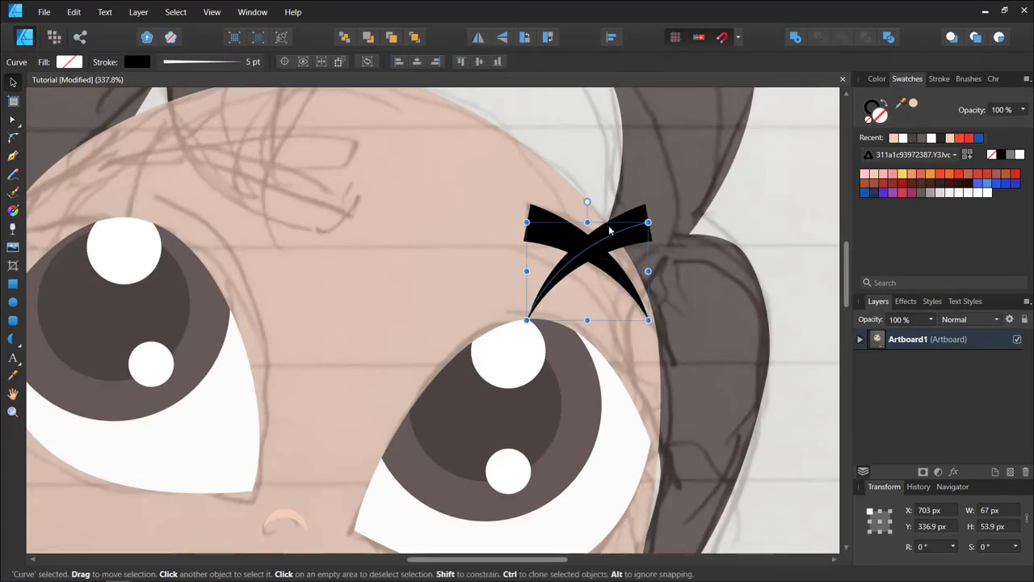
pyautogui.moveTo(549, 227); pyautogui.dragTo(214, 131)
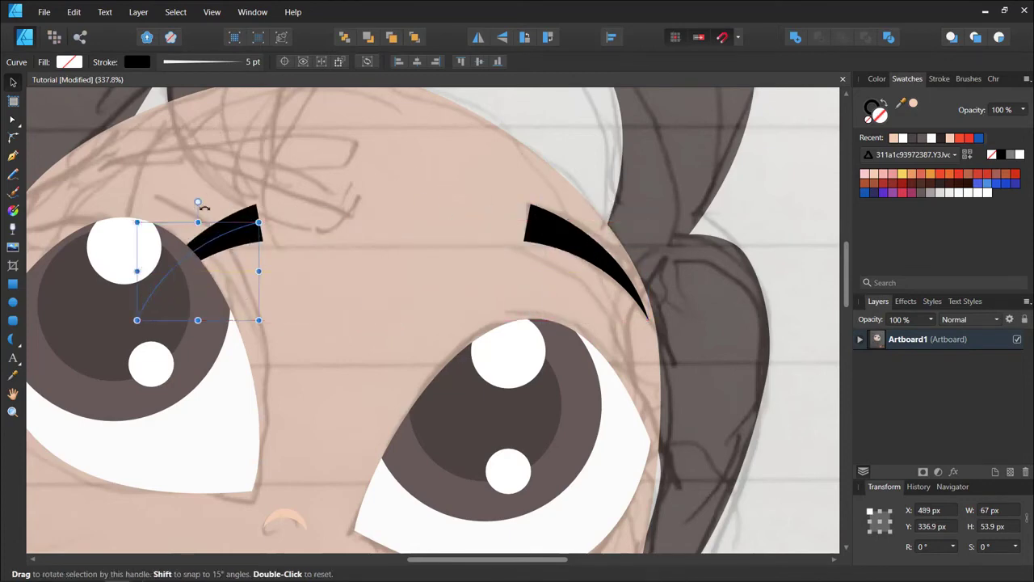
pyautogui.moveTo(198, 202); pyautogui.dragTo(275, 169)
pyautogui.scroll(-1, 296, 181)
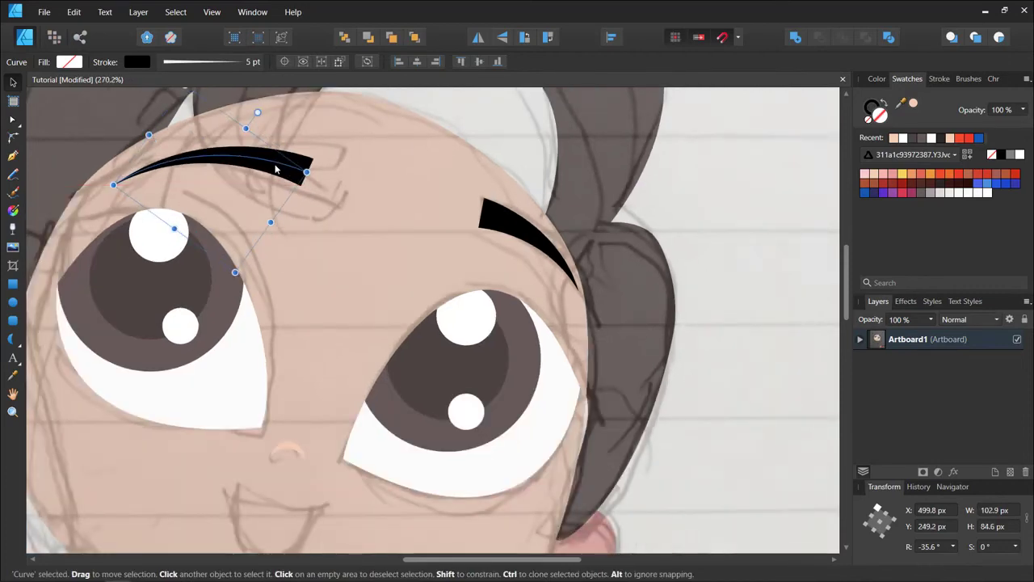
# - Thicken the left eyebrow's stroke to 7 pt
pyautogui.click(243, 64)
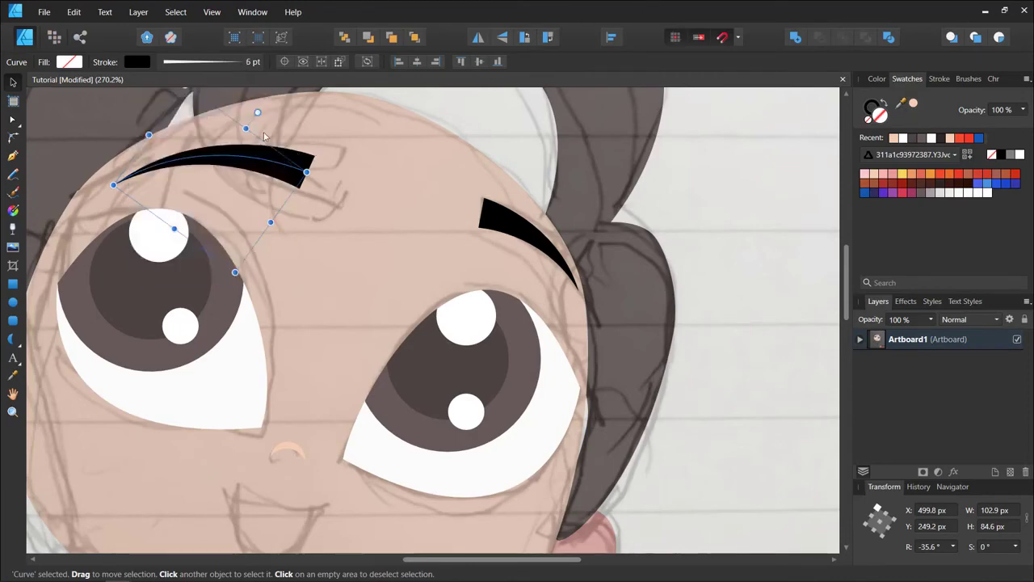
pyautogui.click(214, 59)
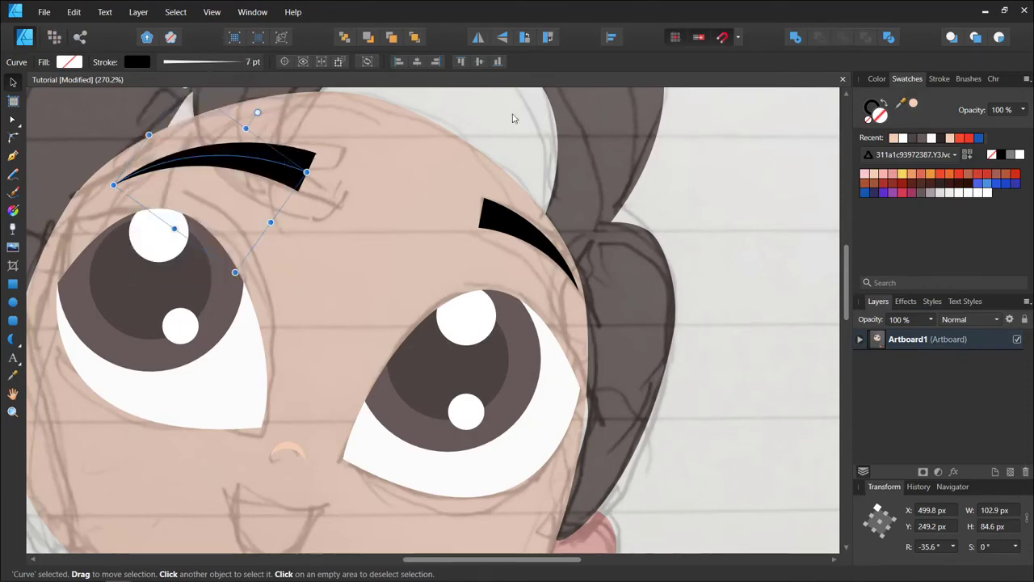
pyautogui.scroll(-1, 530, 150)
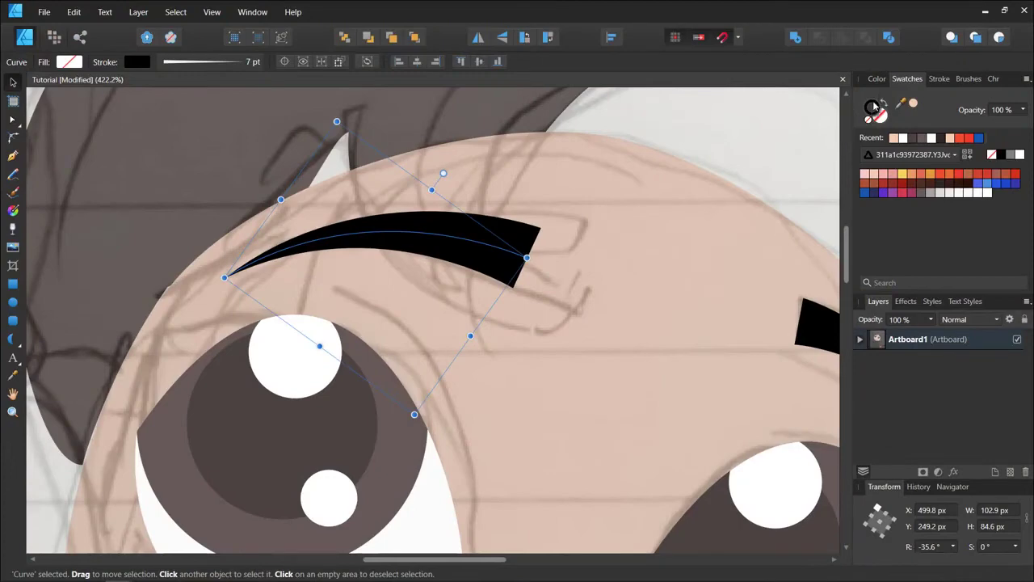
pyautogui.scroll(-4, 482, 226)
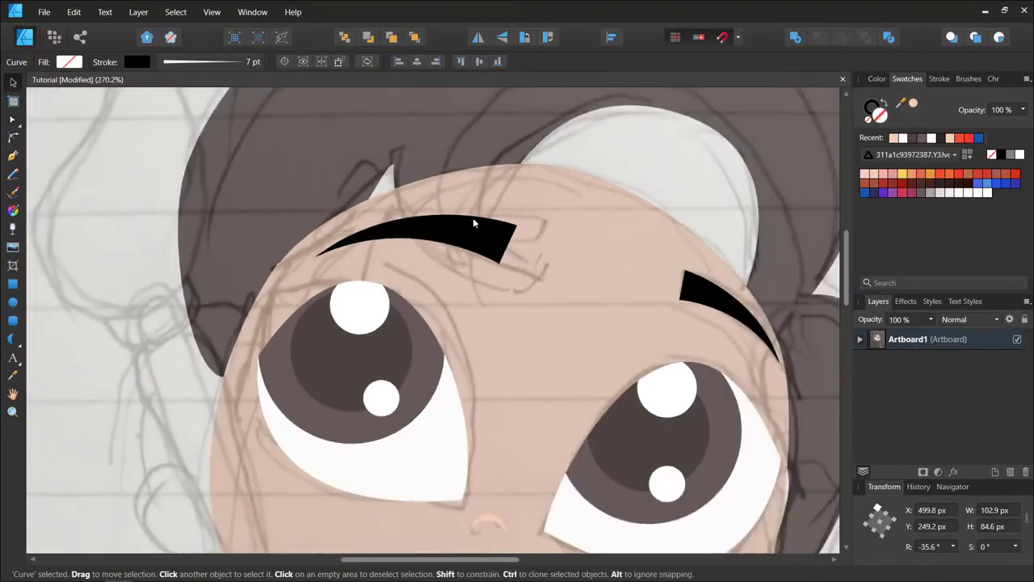
pyautogui.scroll(2, 475, 224)
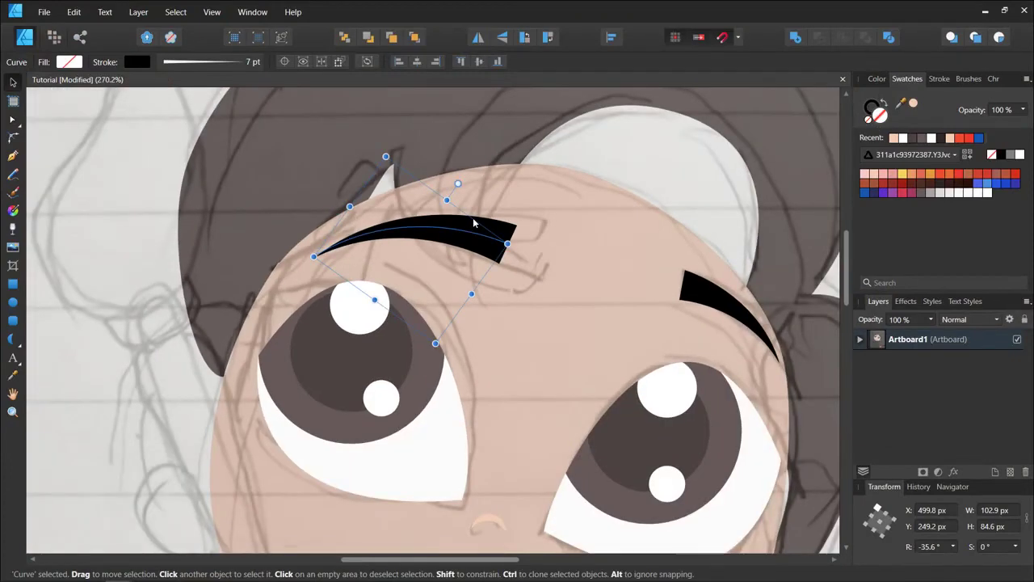
# - Convert both eyebrow strokes into filled outlines with Expand Stroke
pyautogui.keyDown('shift'); pyautogui.click(688, 288); pyautogui.keyUp('shift')
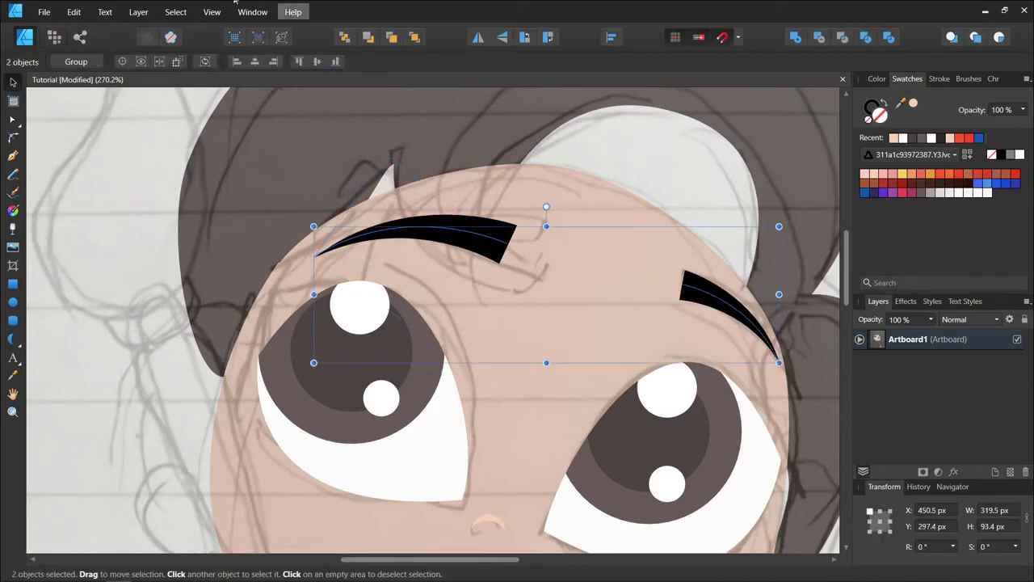
pyautogui.click(139, 11)
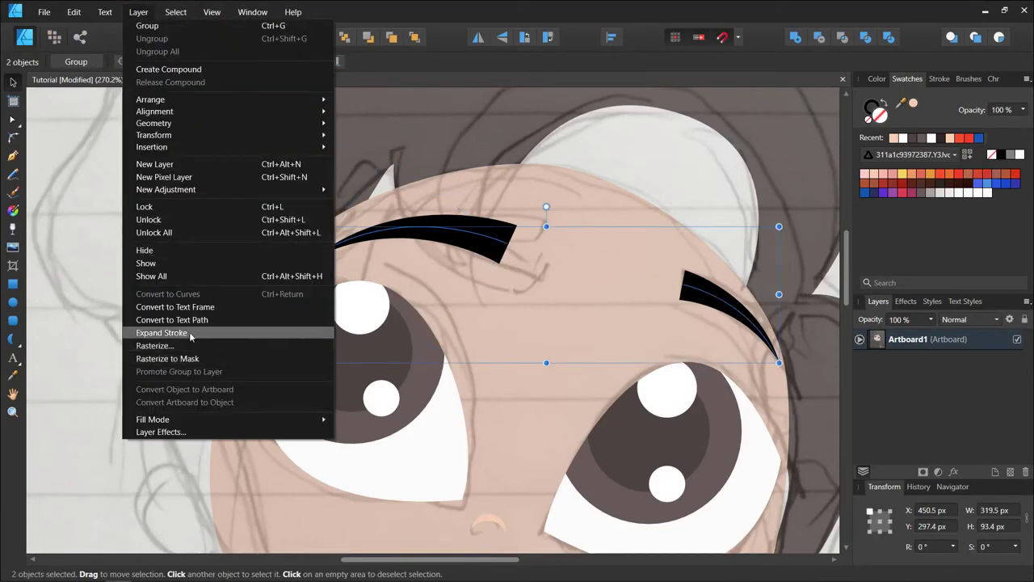
pyautogui.click(190, 332)
pyautogui.scroll(3, 436, 246)
pyautogui.click(521, 257)
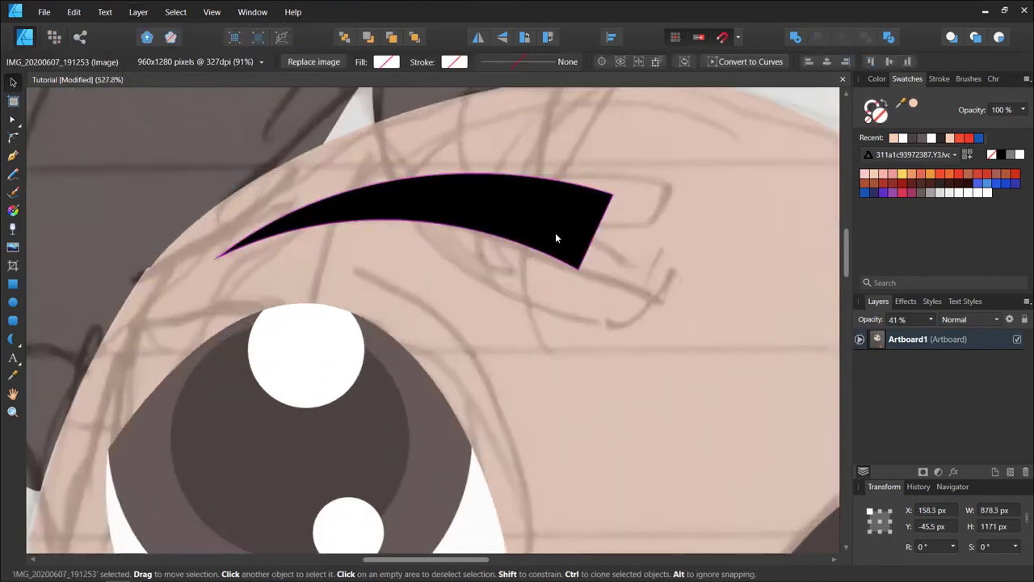
# - Fill the left eyebrow shape with a very dark brown from the document palette
pyautogui.click(555, 234)
pyautogui.moveTo(481, 290); pyautogui.dragTo(590, 164)
pyautogui.hotkey('ctrl', 'z')
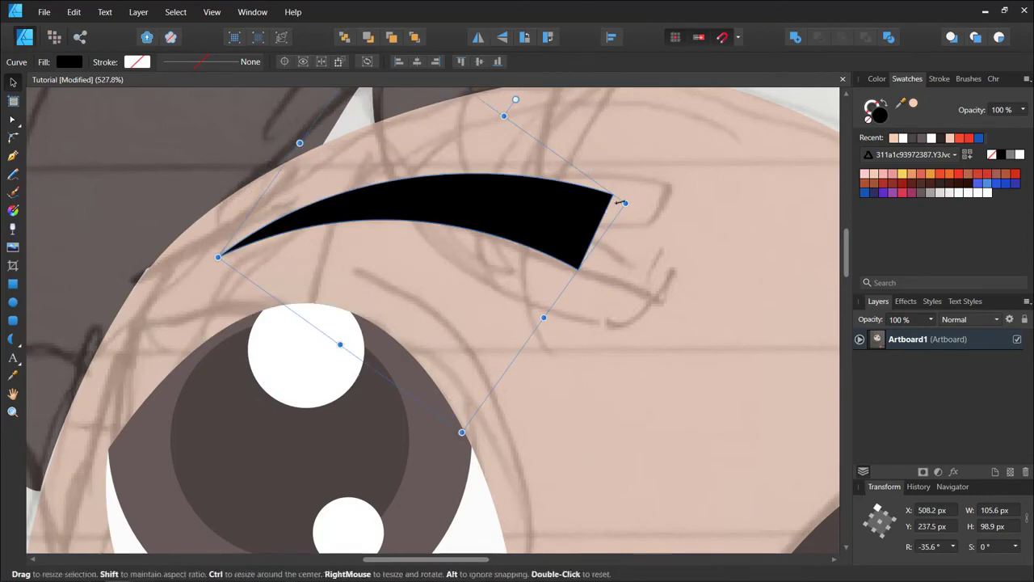
pyautogui.click(901, 190)
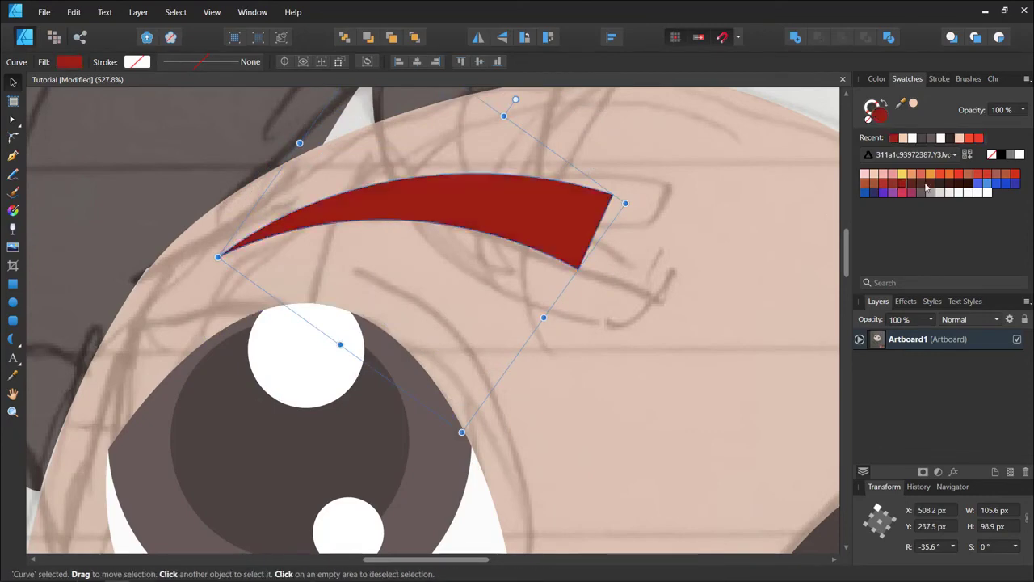
pyautogui.click(930, 178)
pyautogui.click(937, 185)
pyautogui.scroll(-5, 505, 219)
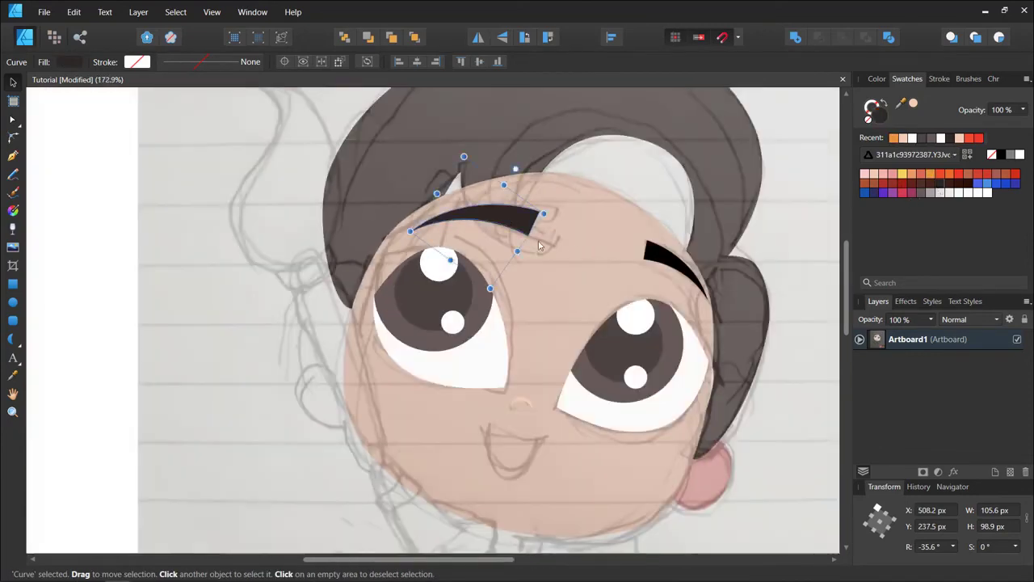
pyautogui.moveTo(515, 218); pyautogui.dragTo(598, 216)
pyautogui.scroll(5, 623, 203)
pyautogui.hscroll(3, 566, 232)
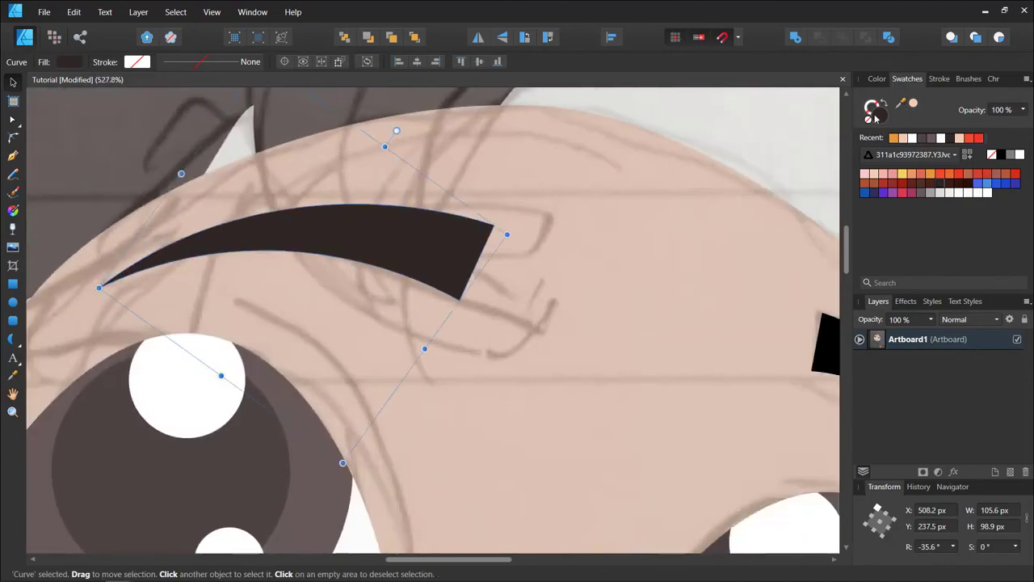